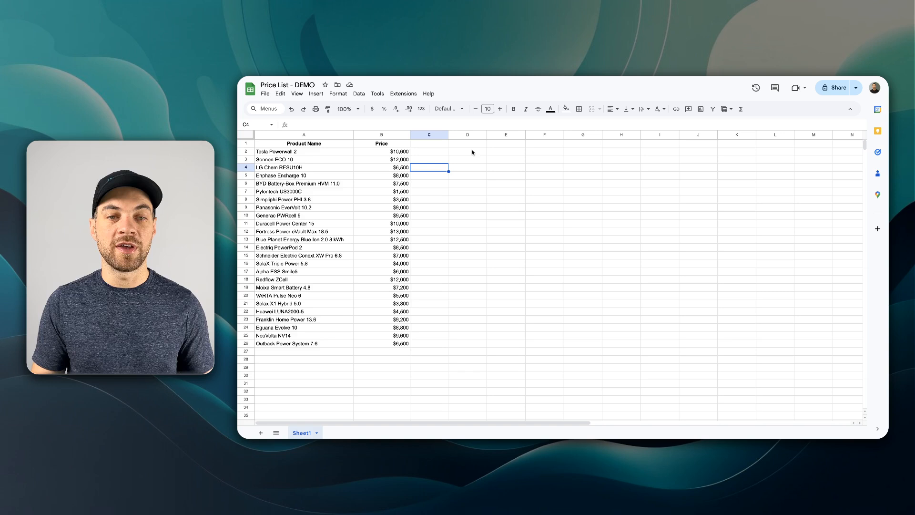
- Review the product names and prices in the Price List - DEMO spreadsheet
left_click_drag(302, 151, 305, 224)
left_click(374, 194)
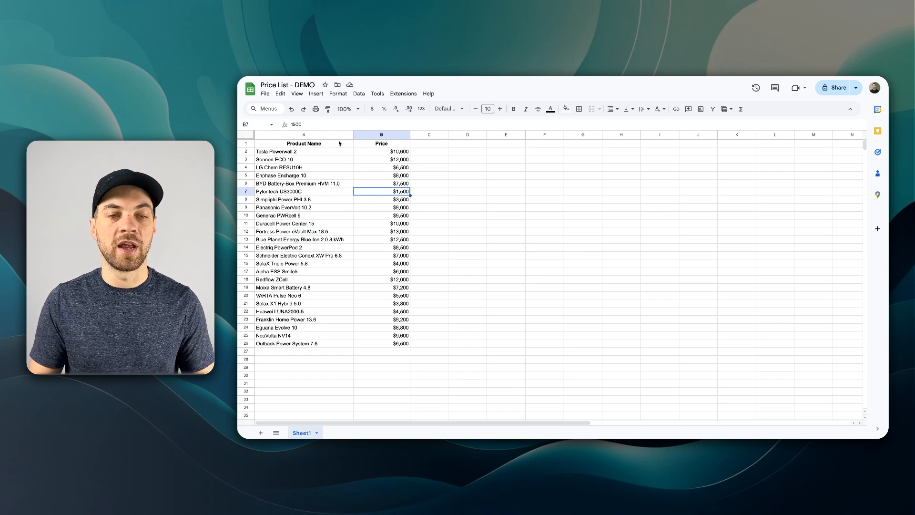
left_click(316, 158)
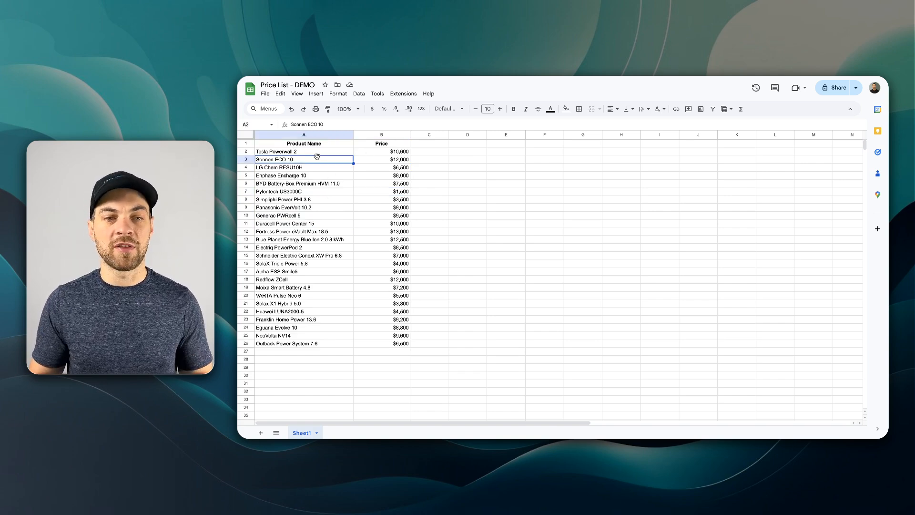
left_click(426, 194)
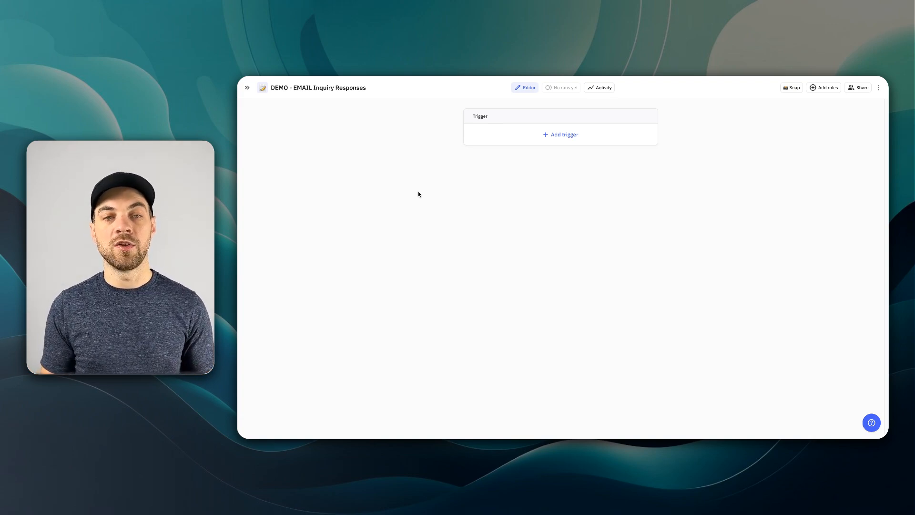
- In the DEMO - EMAIL Inquiry Responses workflow, add a Gmail Label added trigger for the DRAFT_PRICES label and preview a matching email's fields
left_click(549, 136)
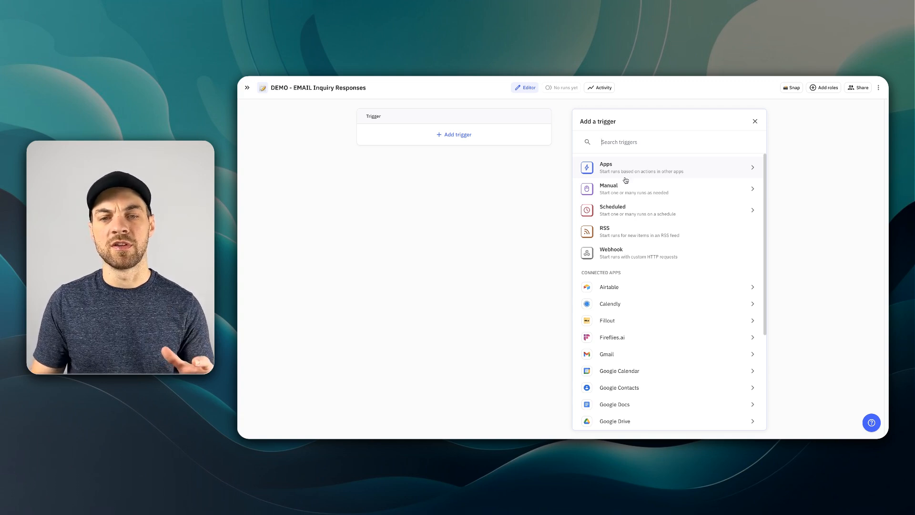
left_click(611, 356)
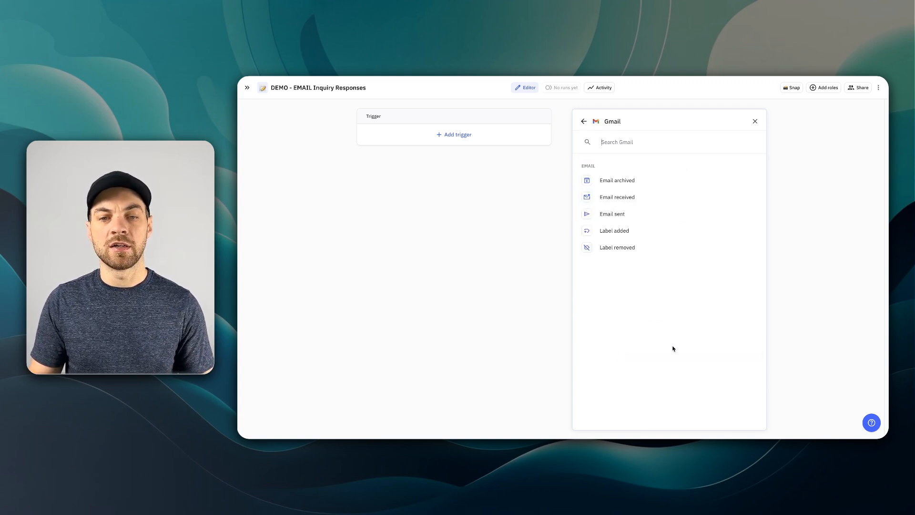
left_click(614, 231)
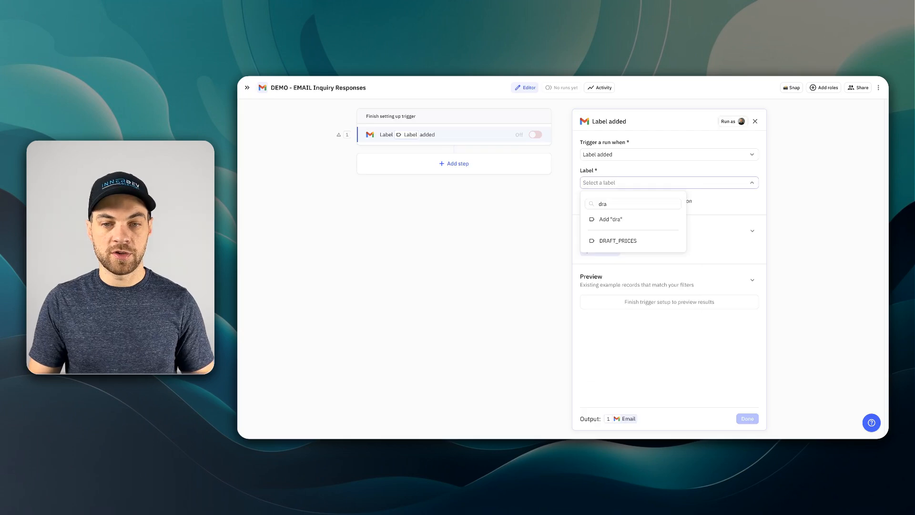
left_click(618, 241)
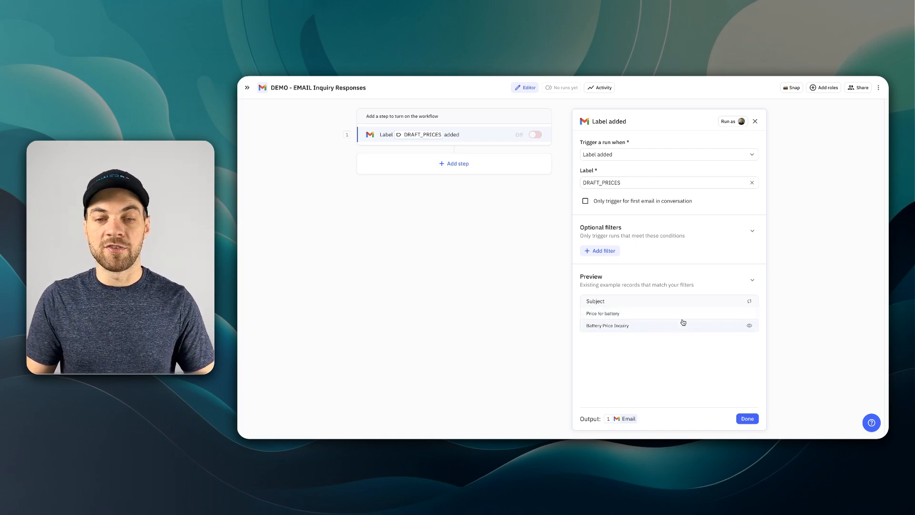
left_click(609, 317)
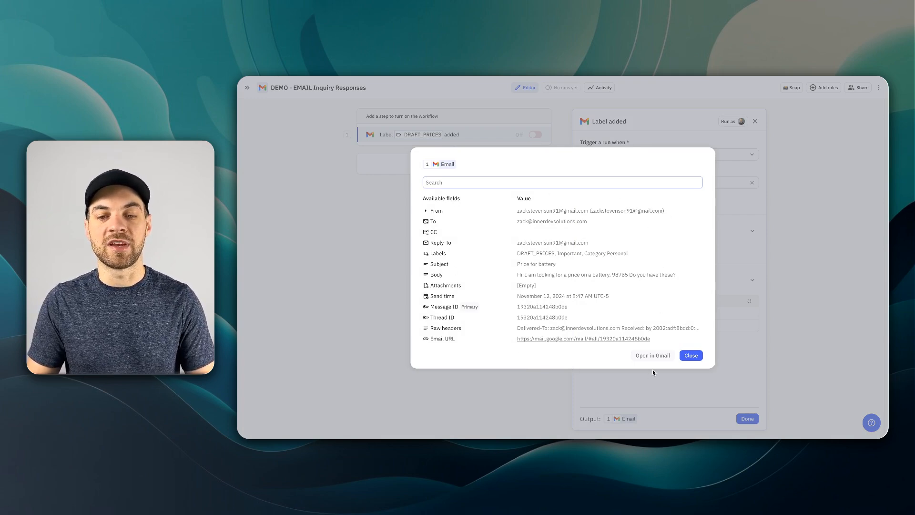
left_click(688, 358)
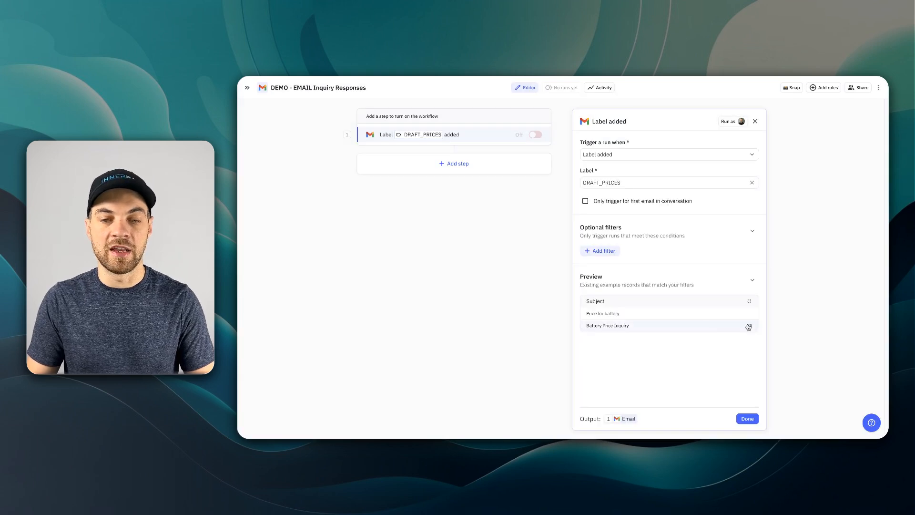
- Add an AI Extract step after the trigger and set its source to the email's Body
left_click(477, 165)
left_click(608, 213)
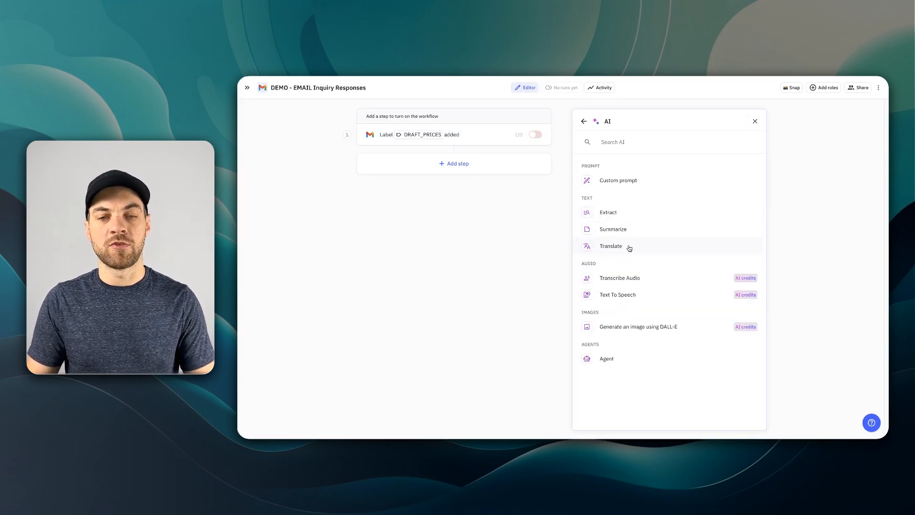
left_click(613, 213)
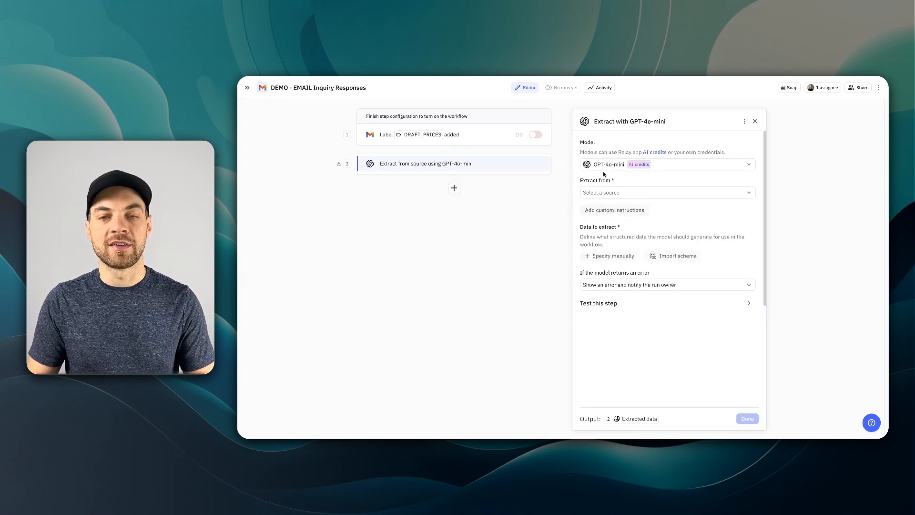
left_click(659, 193)
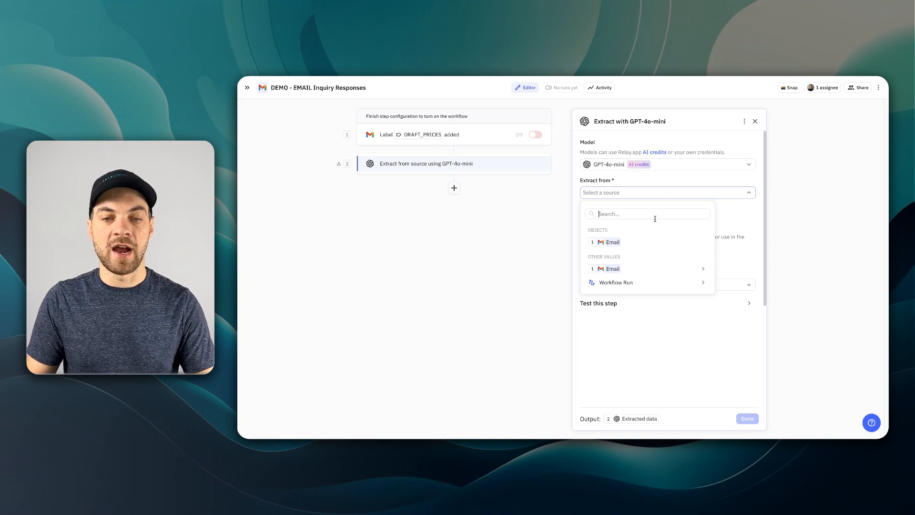
mouse_move(639, 265)
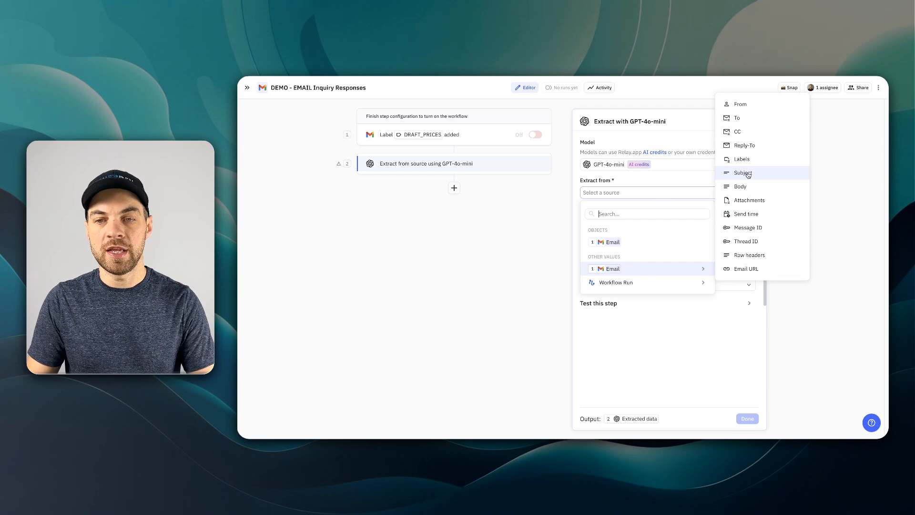
left_click(742, 187)
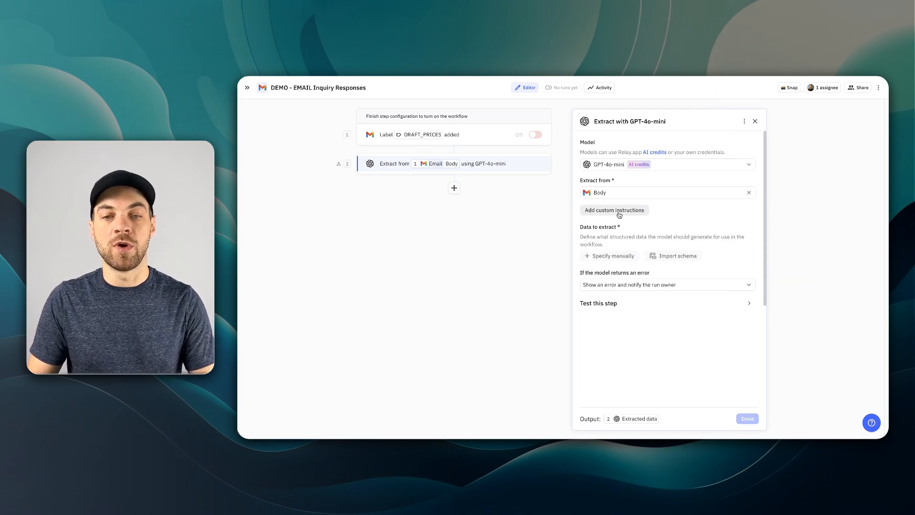
- Add custom instructions to the extraction step: "Extract the product details the customer is inquiring about."
left_click(619, 211)
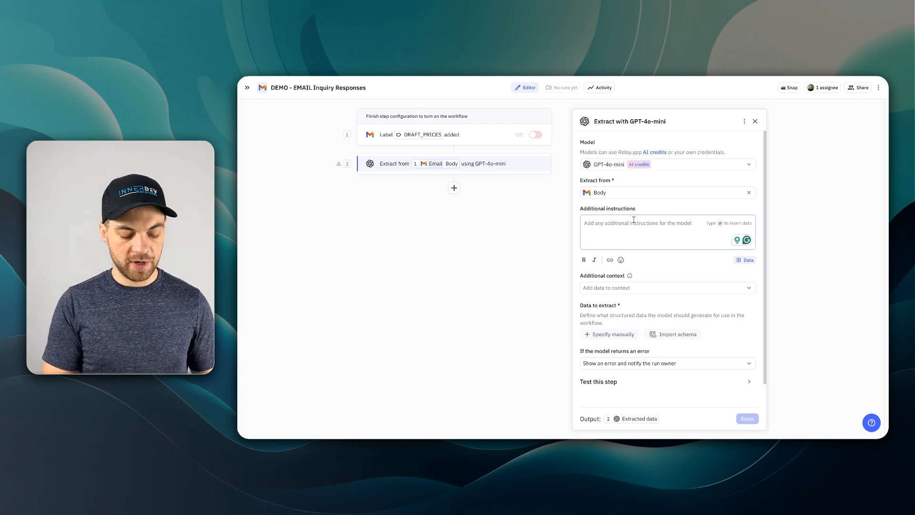
type("Extract the product details the customer is inquiring about.")
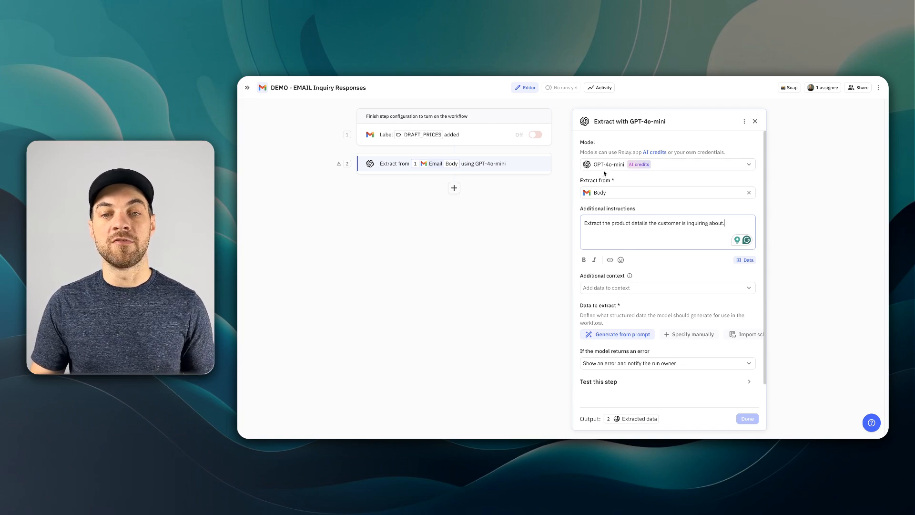
left_click_drag(610, 224, 656, 224)
left_click(661, 242)
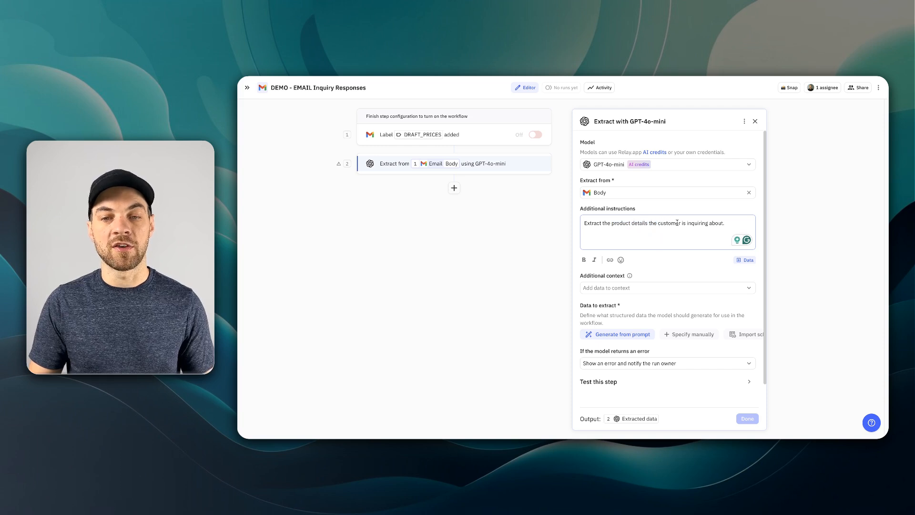
- Manually specify a Text output named "brand" with the instructions "Extract the brand/manufacturer name", checking the price list's product naming
scroll(713, 223, "down", 1)
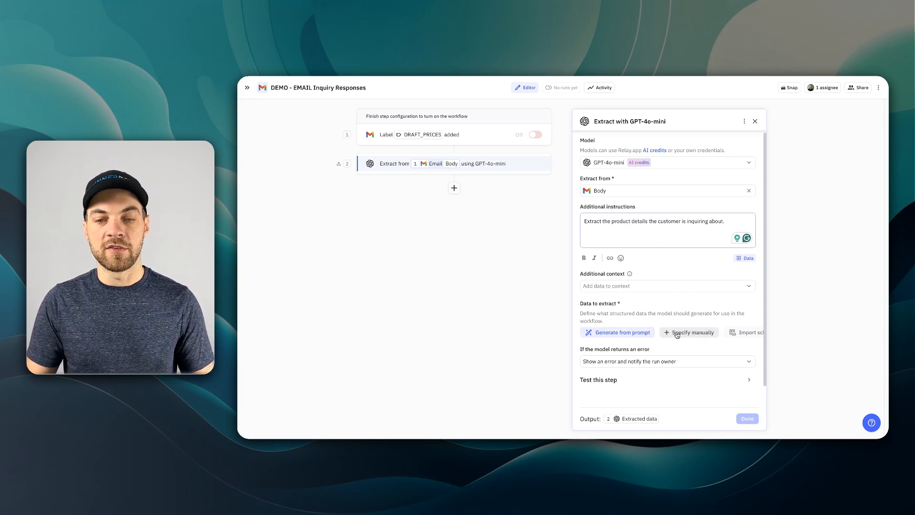
left_click(691, 332)
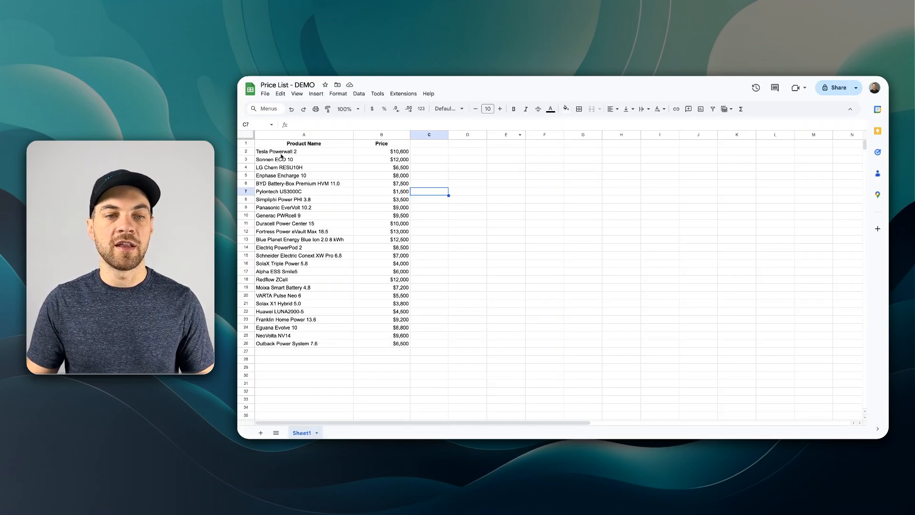
left_click(304, 145)
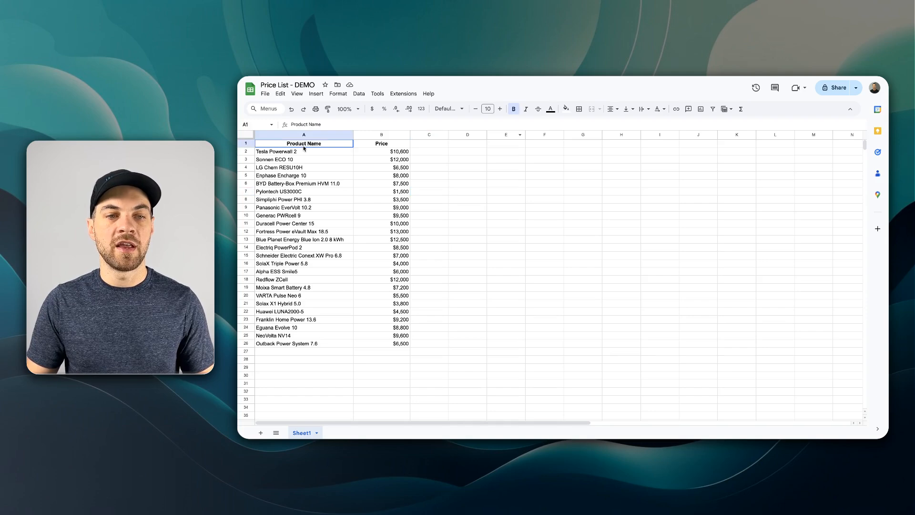
left_click_drag(303, 145, 295, 151)
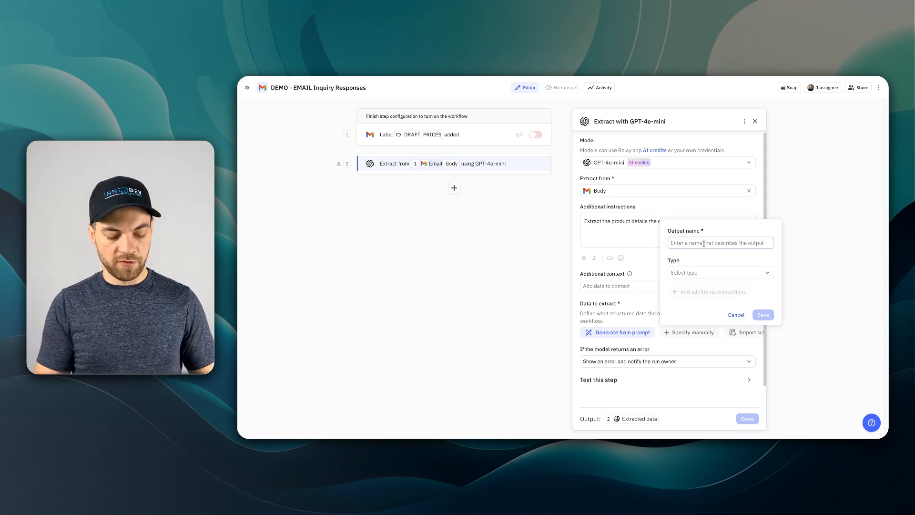
type("brand")
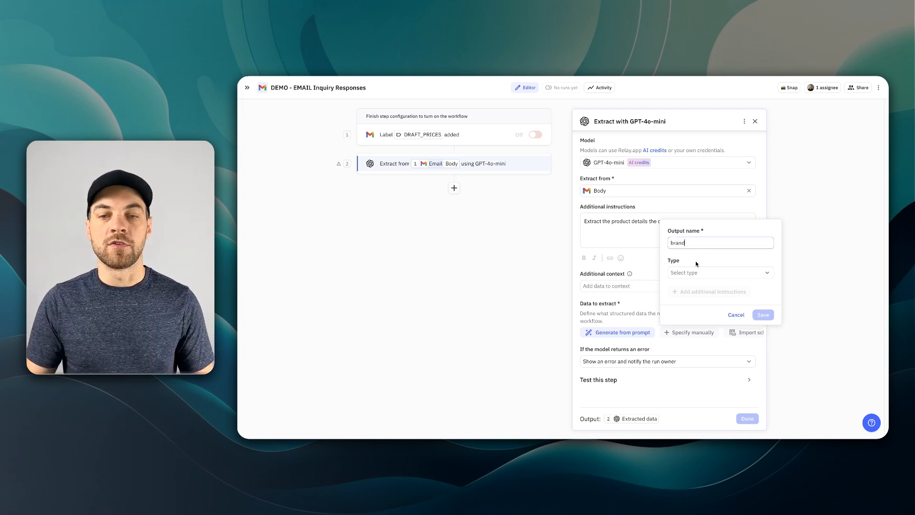
left_click(702, 275)
left_click(697, 317)
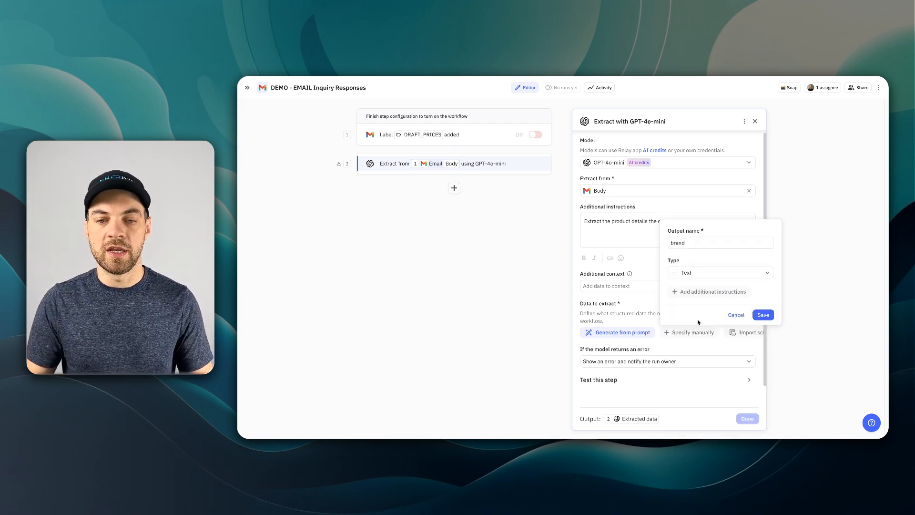
left_click(687, 292)
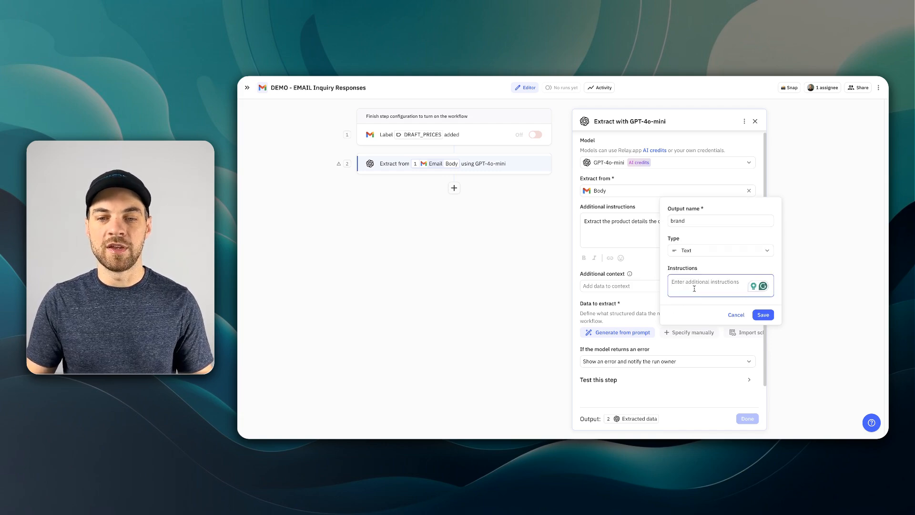
type("Extract the brand/manufacturer name")
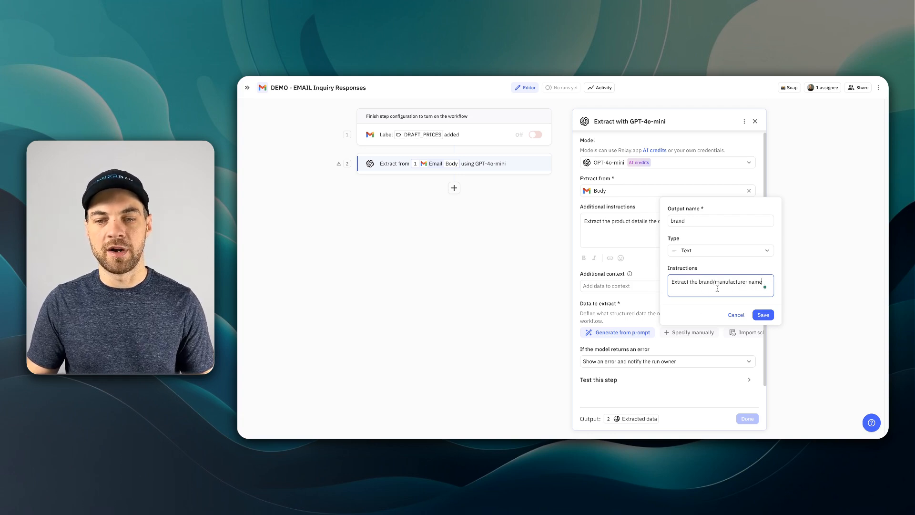
left_click(762, 315)
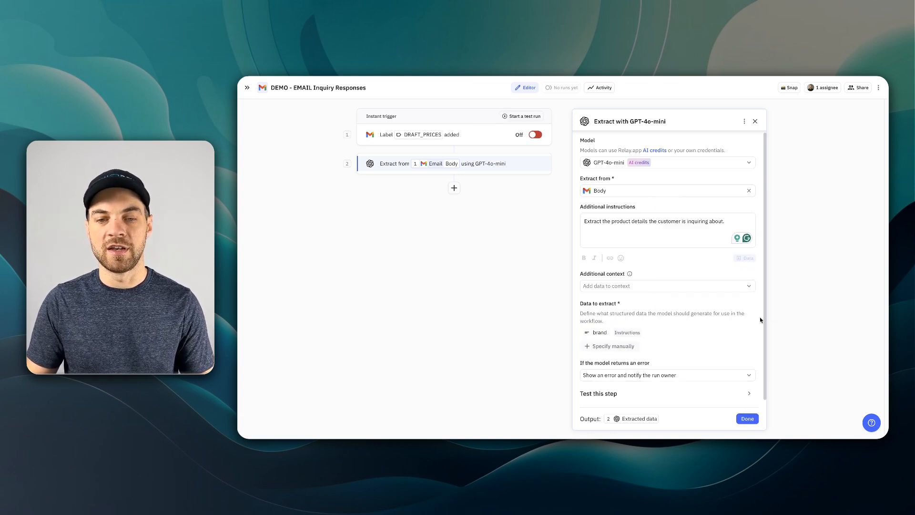
- Add a second Text output named "model" with the instructions "Extract the model name and/or numbers"
left_click(614, 346)
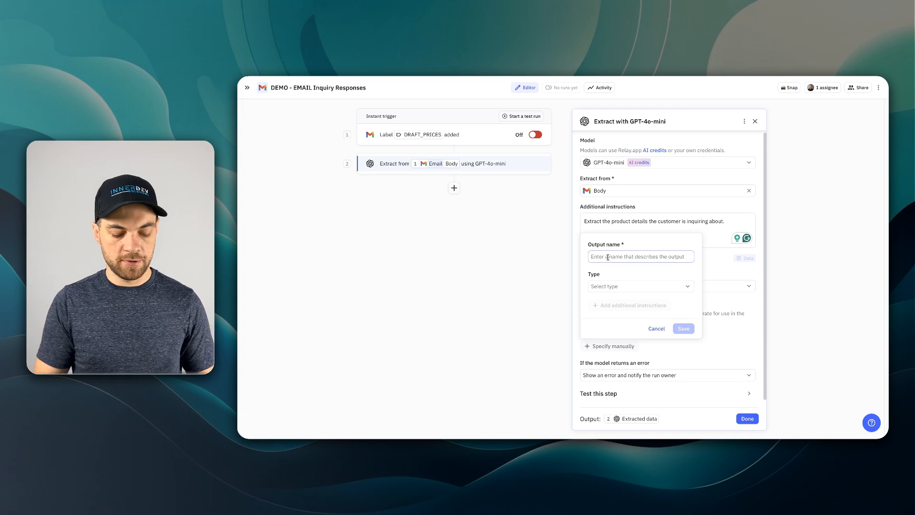
type("model")
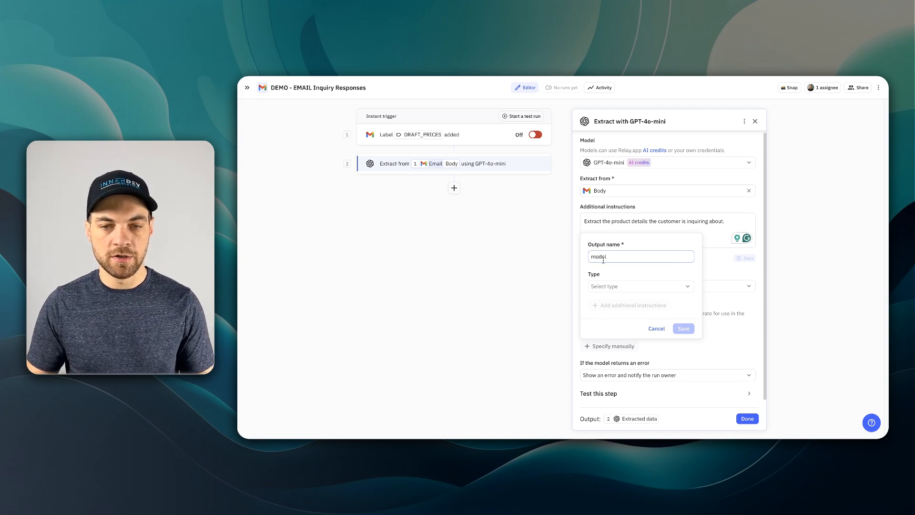
left_click(603, 285)
left_click(610, 331)
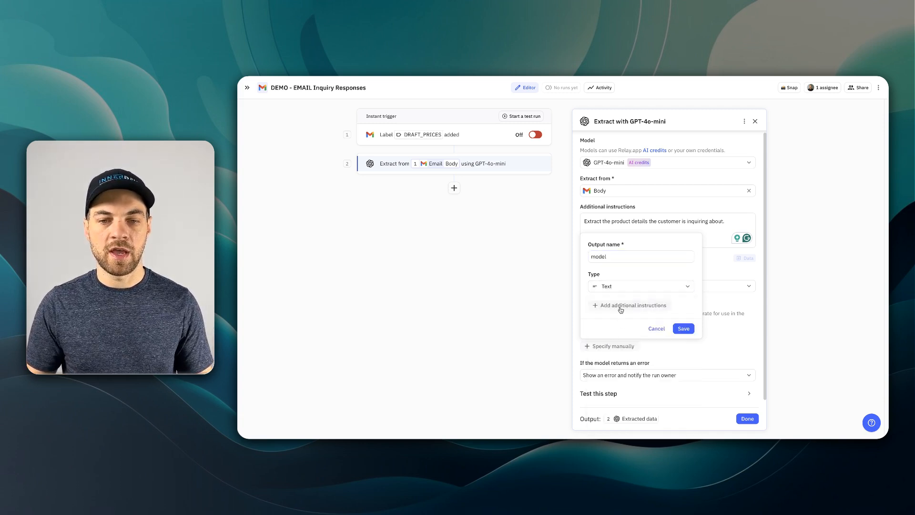
left_click(618, 309)
type("Extract the model name and/or numbers")
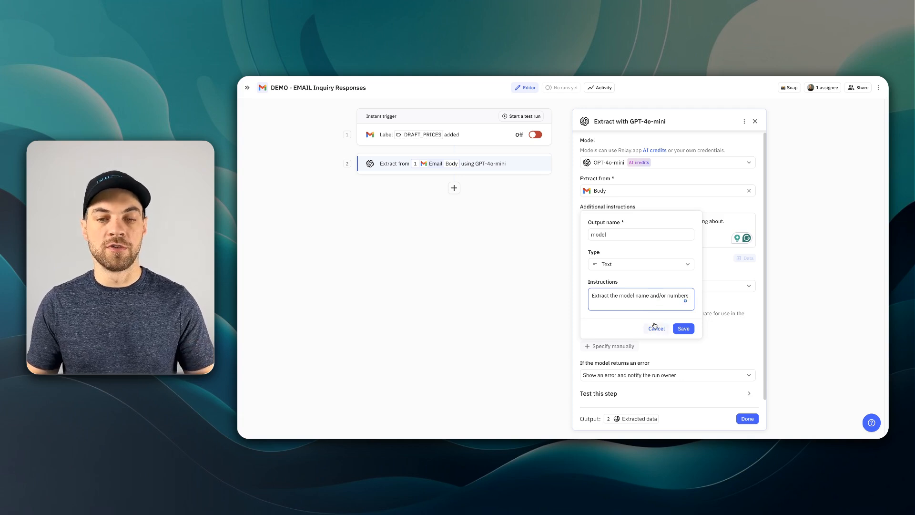
left_click(683, 328)
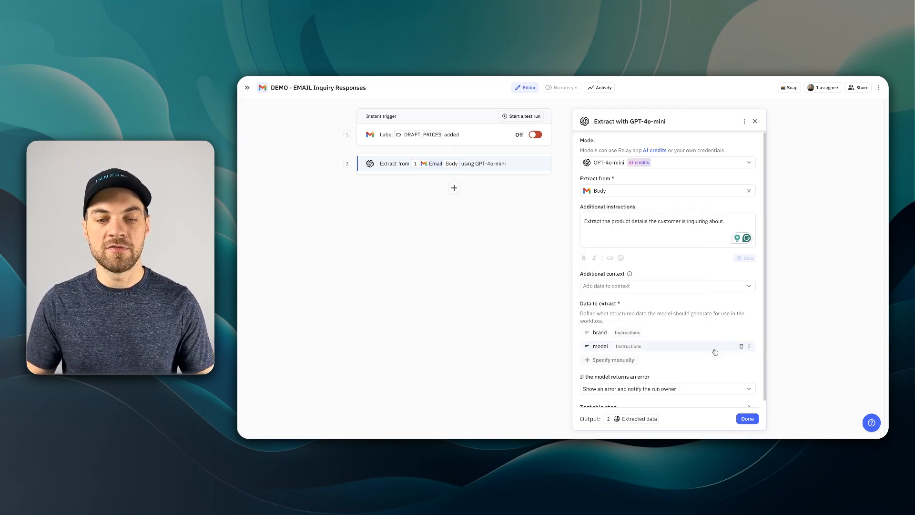
- Set the extraction step's model error handling to Continue without an AI output
scroll(715, 352, "down", 1)
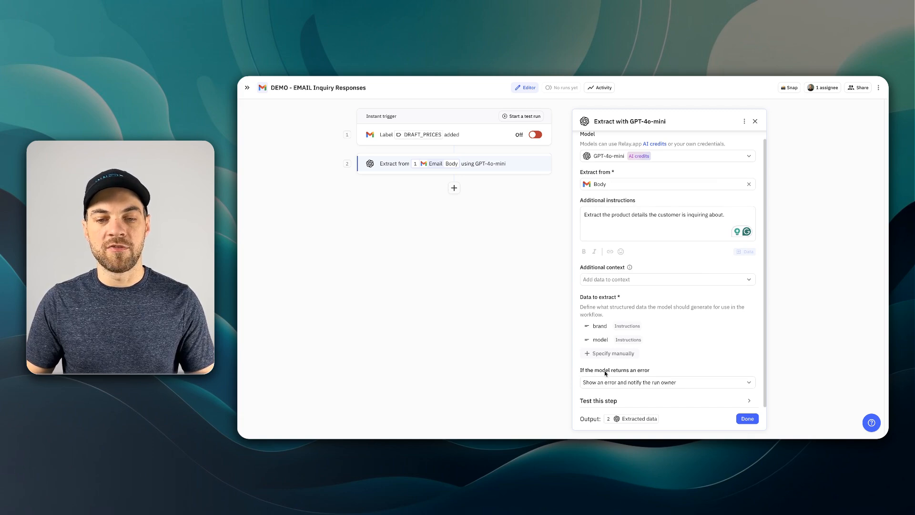
left_click(631, 384)
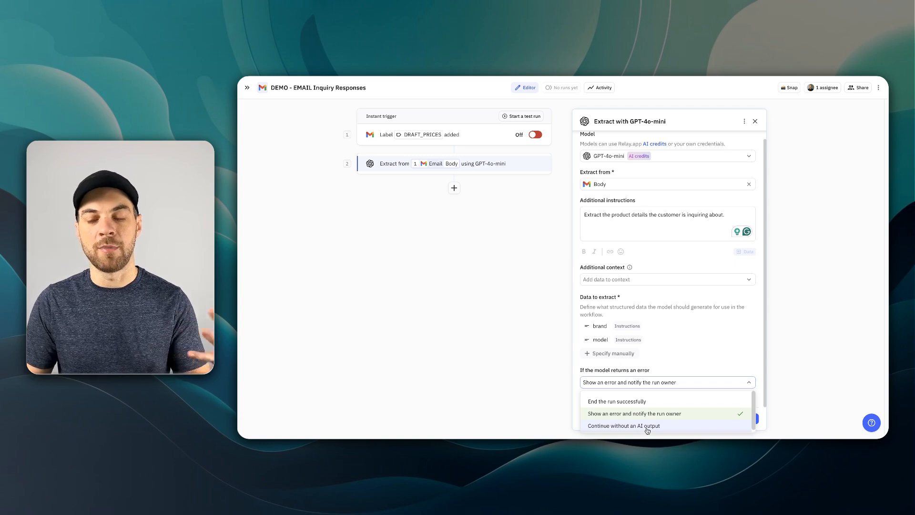
left_click(647, 426)
- Add a Google Sheets Find row(s) step after the extraction, using Price List - DEMO Sheet1 and returning all matching rows in a list
left_click(561, 172)
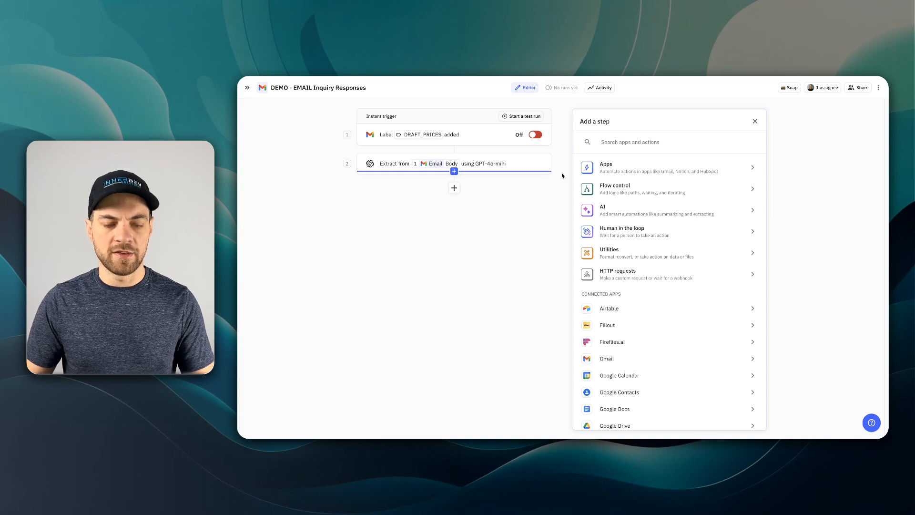
type("sheet")
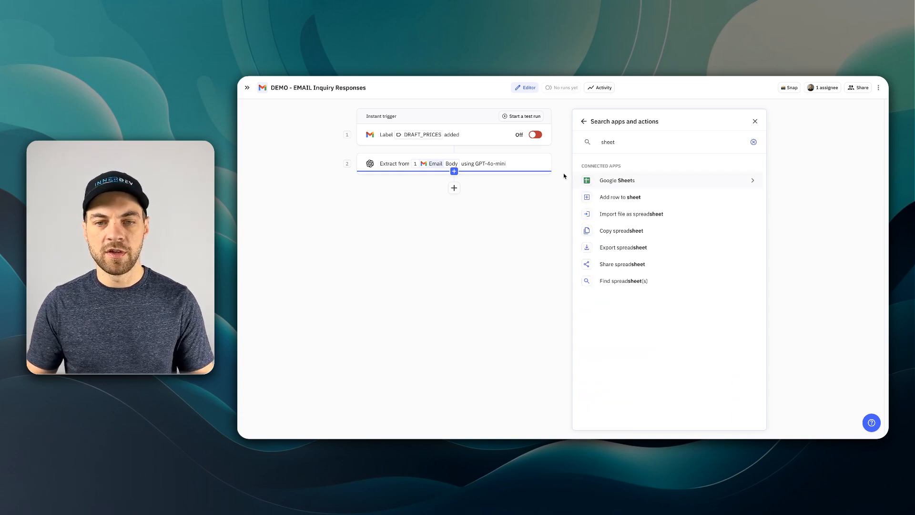
left_click(620, 182)
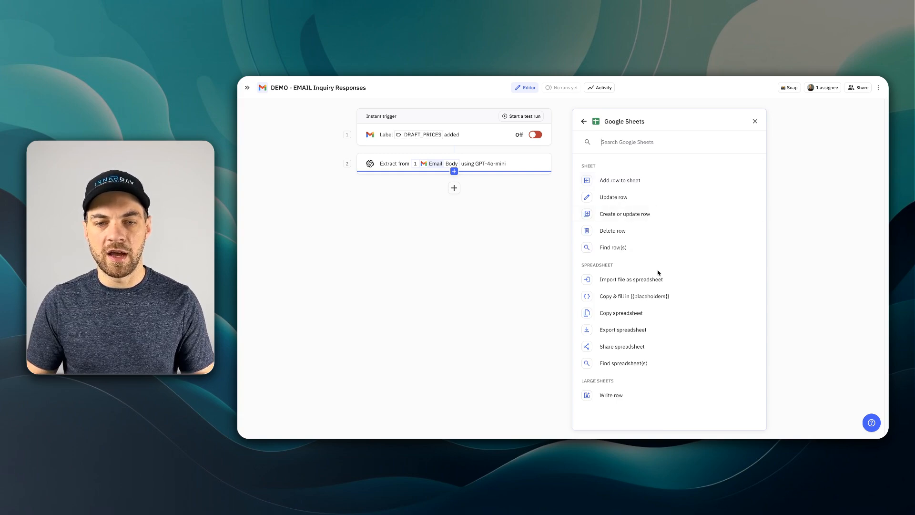
left_click(620, 248)
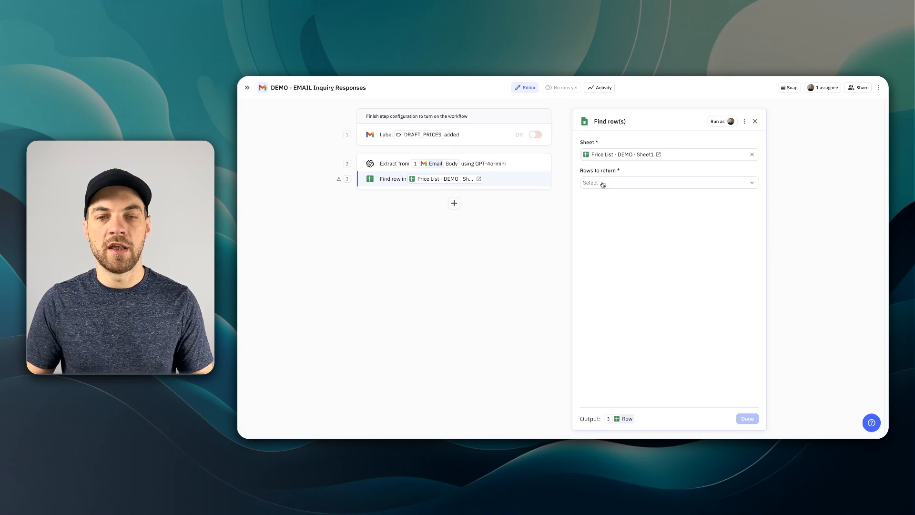
left_click(602, 185)
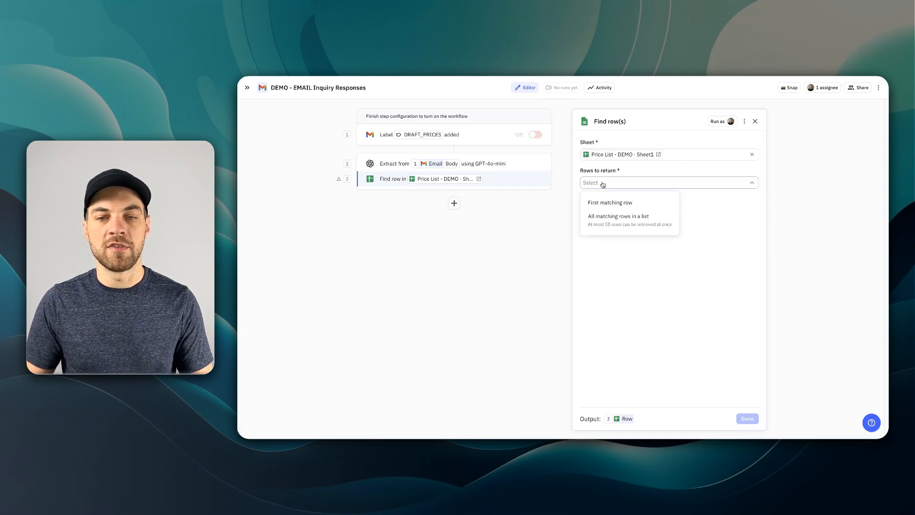
left_click(639, 224)
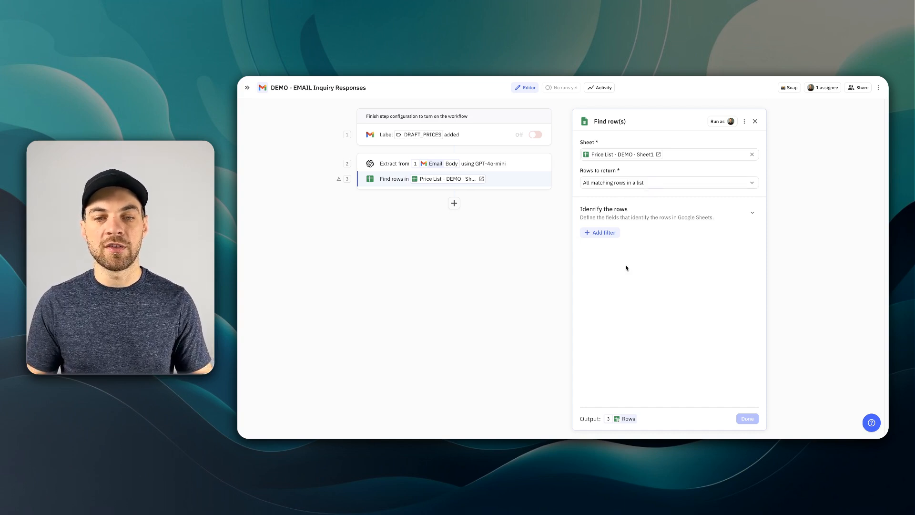
- Filter the rows so that Product Name contains one of the extracted brand or model values
left_click(599, 233)
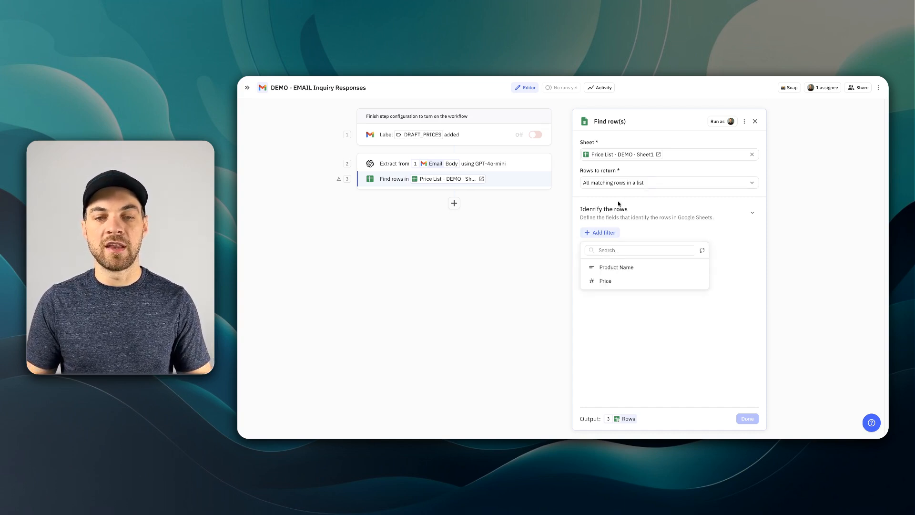
left_click(610, 270)
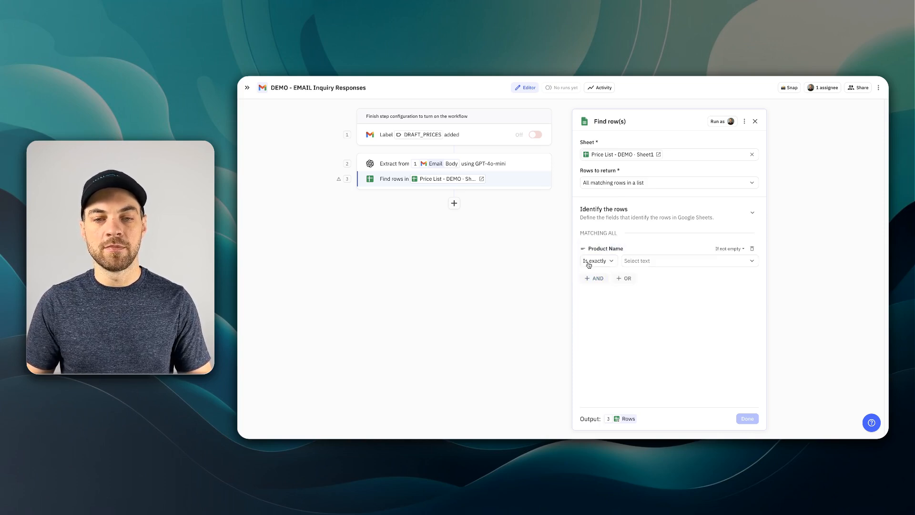
left_click(595, 260)
mouse_move(597, 370)
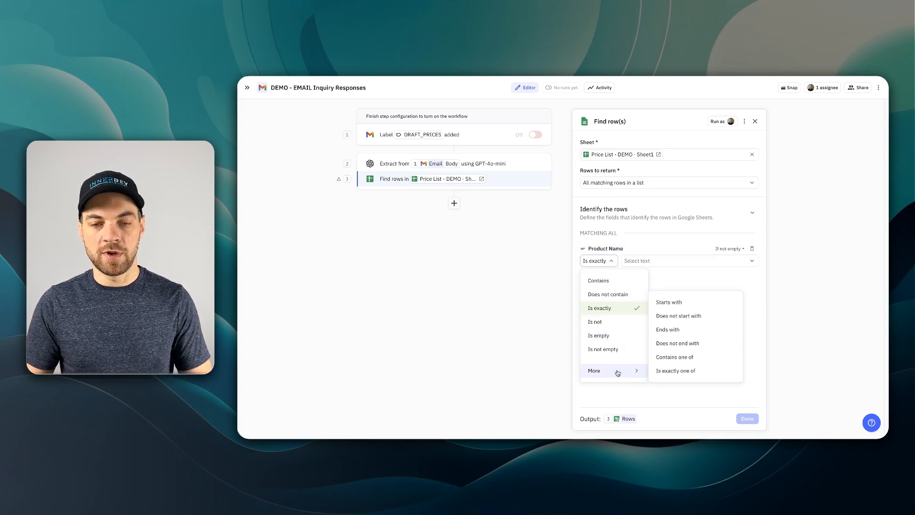
left_click(680, 357)
left_click(662, 262)
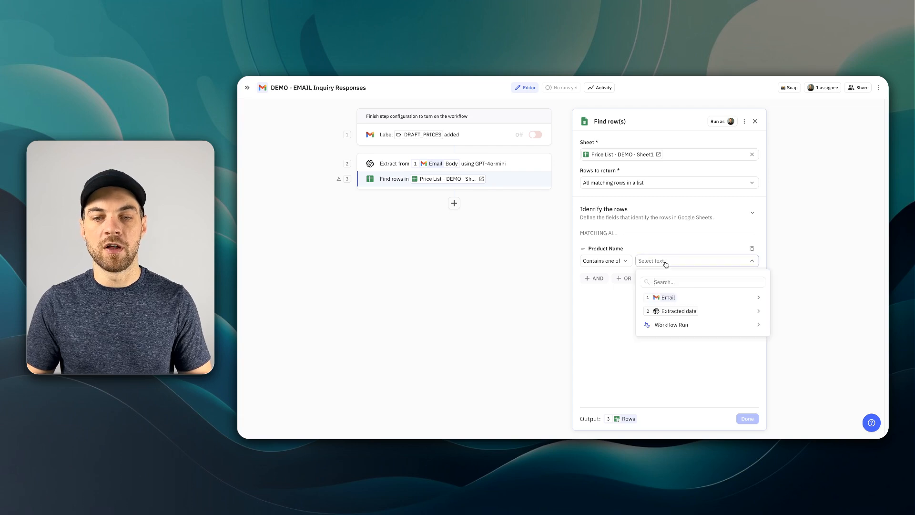
mouse_move(691, 310)
left_click(798, 313)
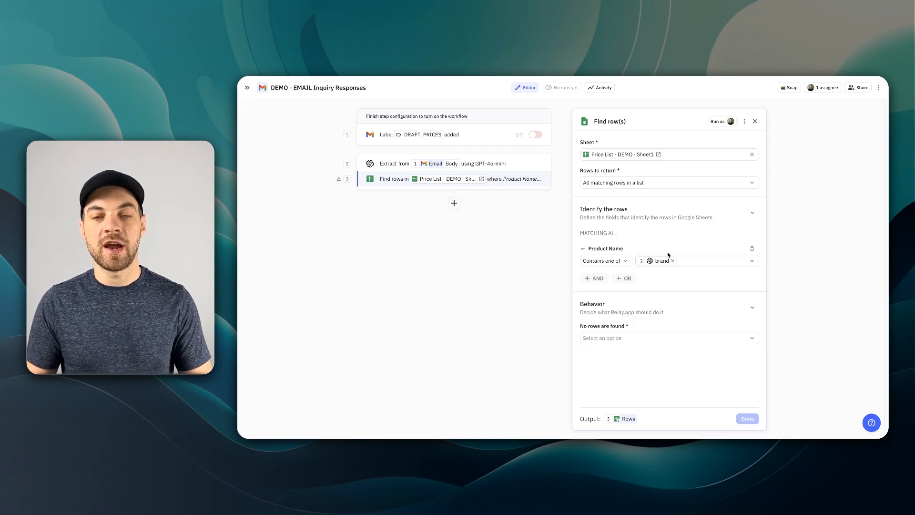
left_click(695, 262)
mouse_move(692, 313)
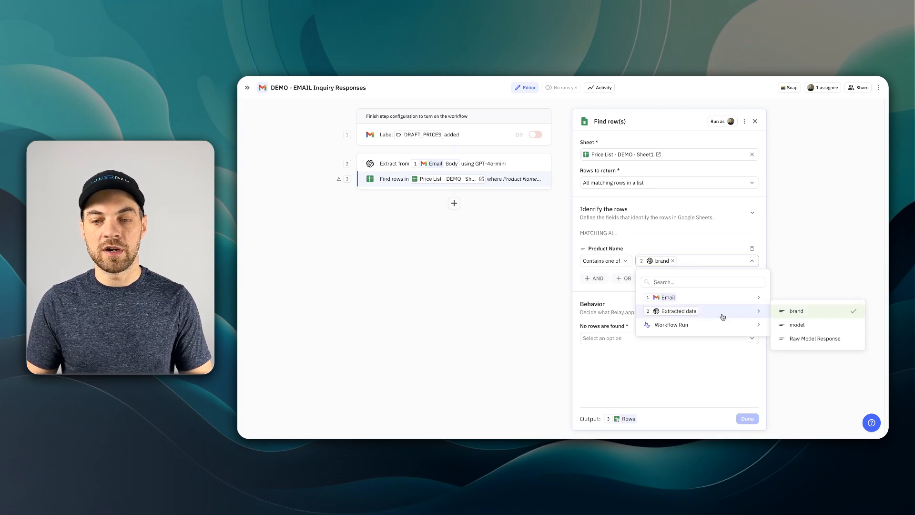
left_click(798, 326)
left_click(794, 256)
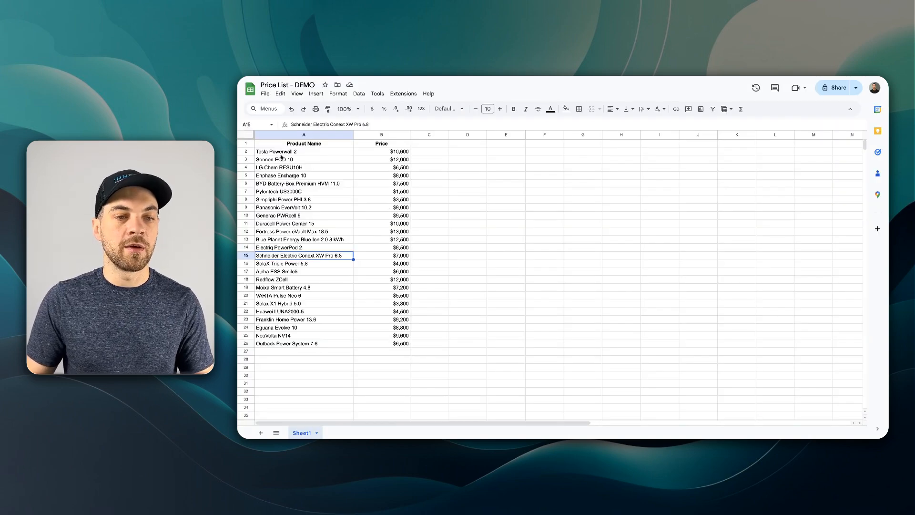
- Examine how brand and model are combined in the price list's product names, such as the Tesla and Pylontech entries, alongside their prices
left_click(284, 152)
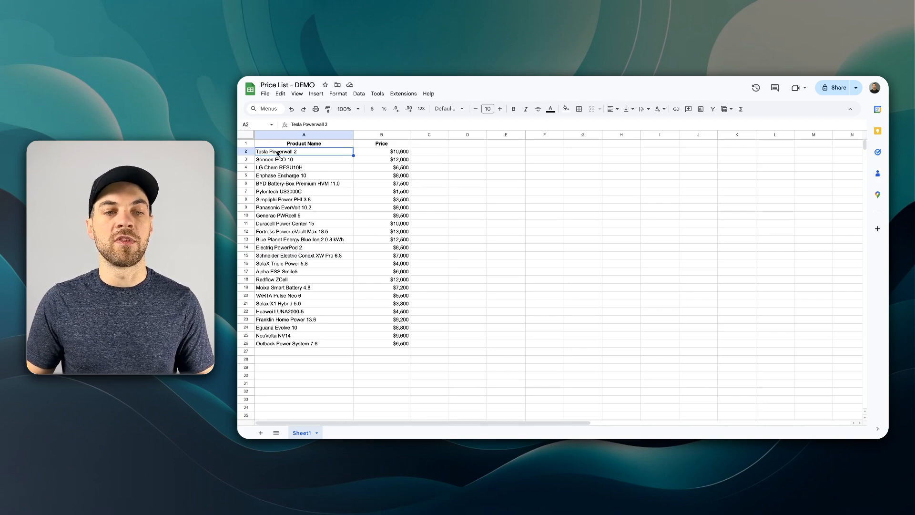
left_click(374, 152)
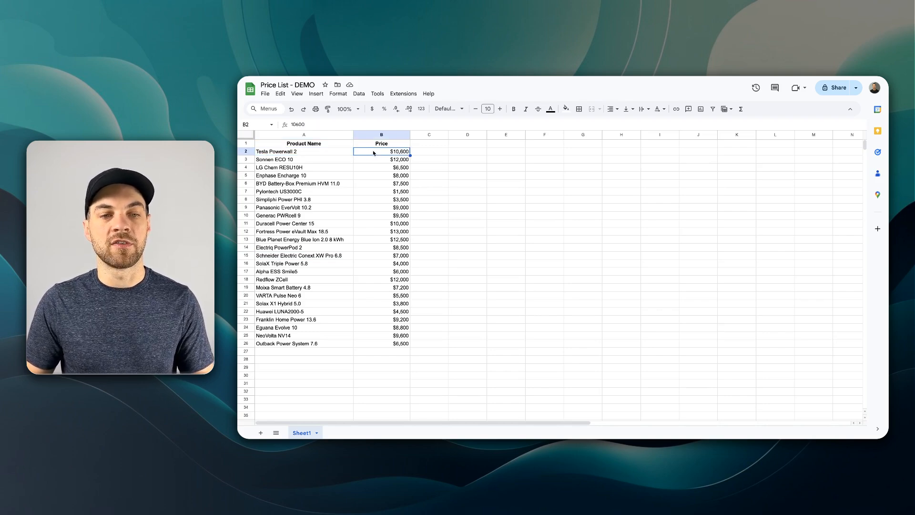
left_click(330, 153)
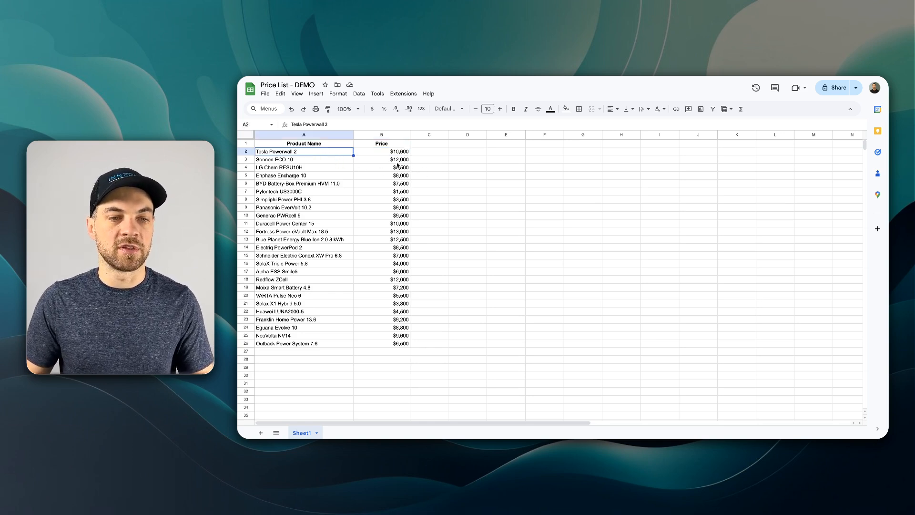
left_click(293, 184)
left_click(288, 192)
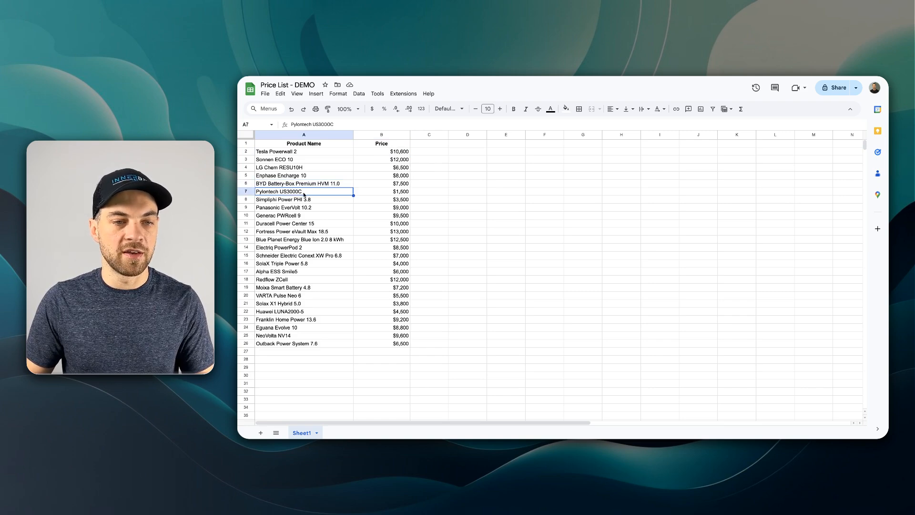
double_click(286, 191)
left_click_drag(286, 191, 279, 191)
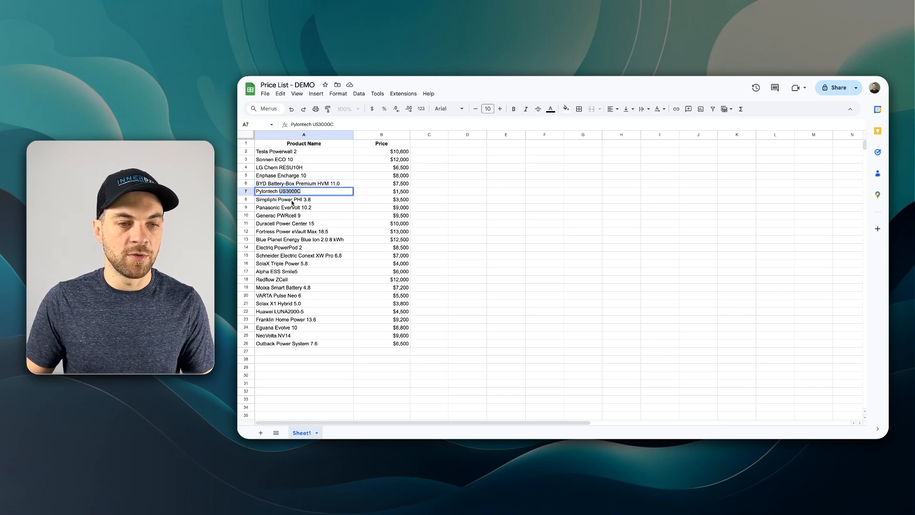
left_click(431, 195)
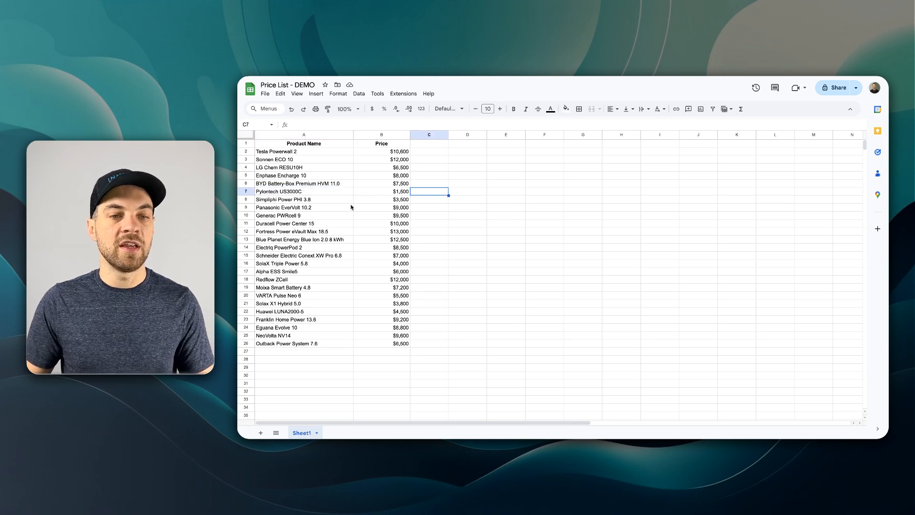
left_click(301, 193)
left_click(397, 194)
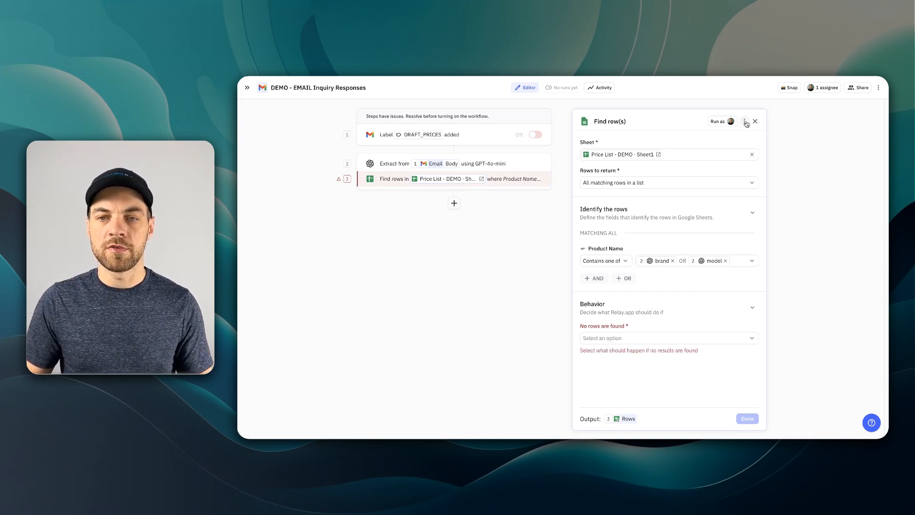
- Give the row search step a condition that includes it when any rule applies, with a first rule that the extracted brand is set
left_click(745, 122)
left_click(724, 187)
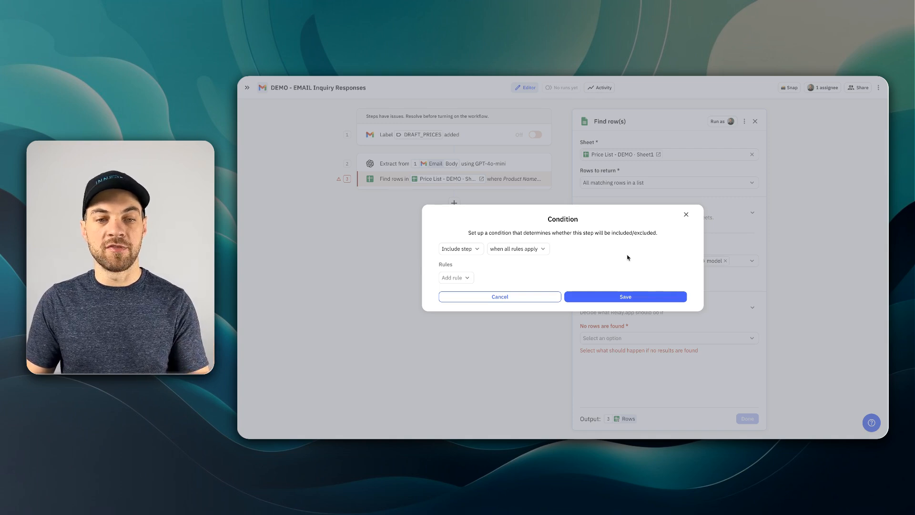
left_click(515, 250)
left_click(521, 281)
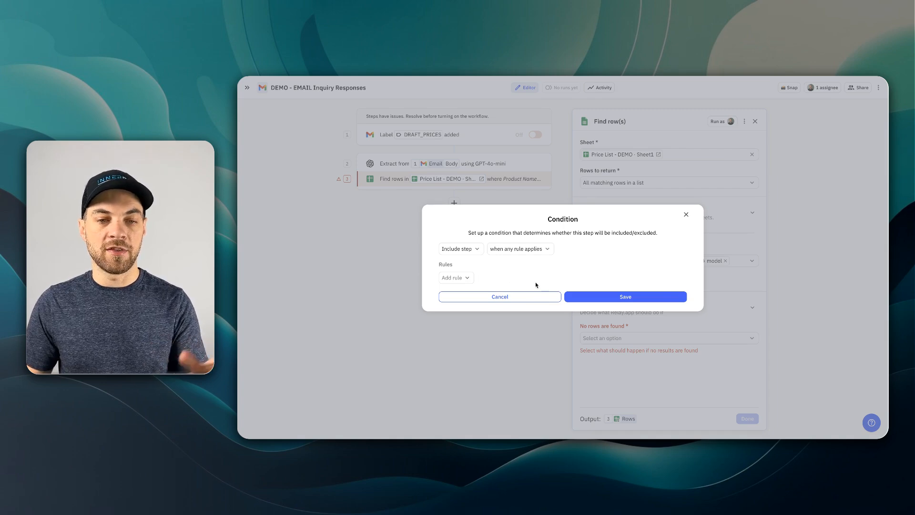
left_click(469, 281)
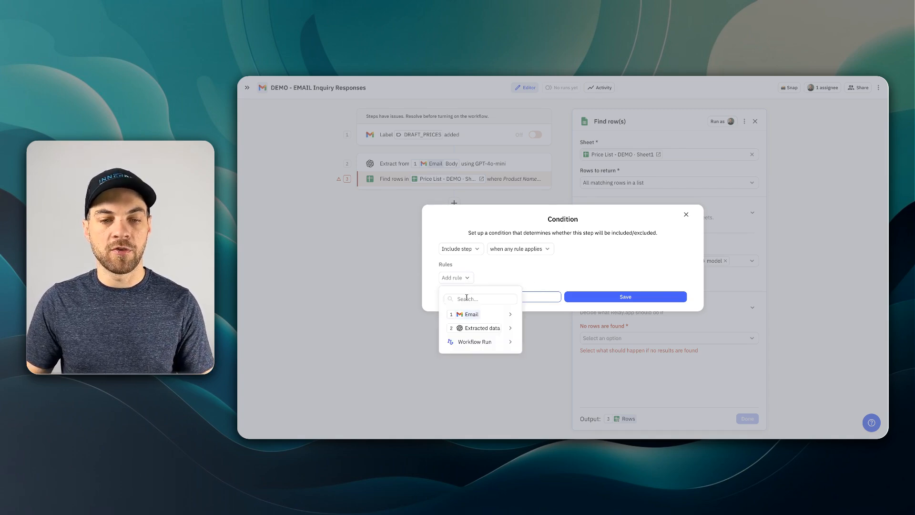
left_click(483, 328)
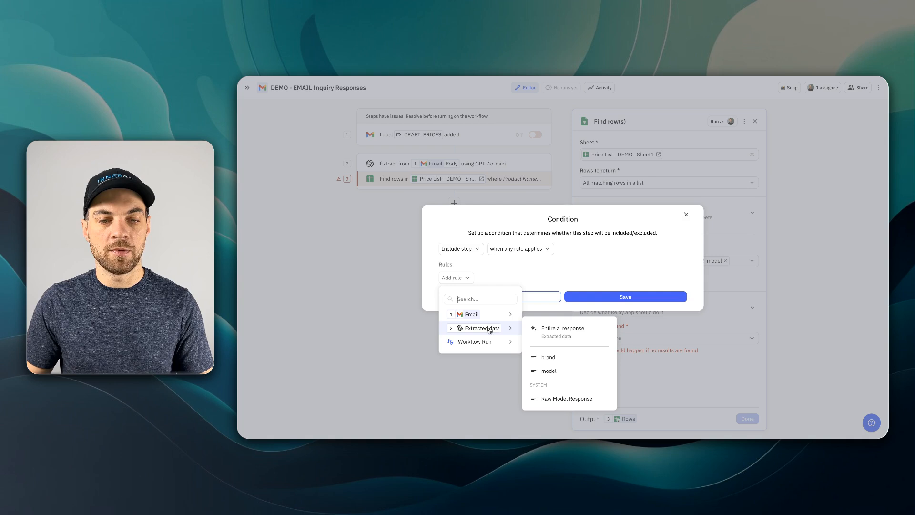
left_click(551, 357)
left_click(542, 295)
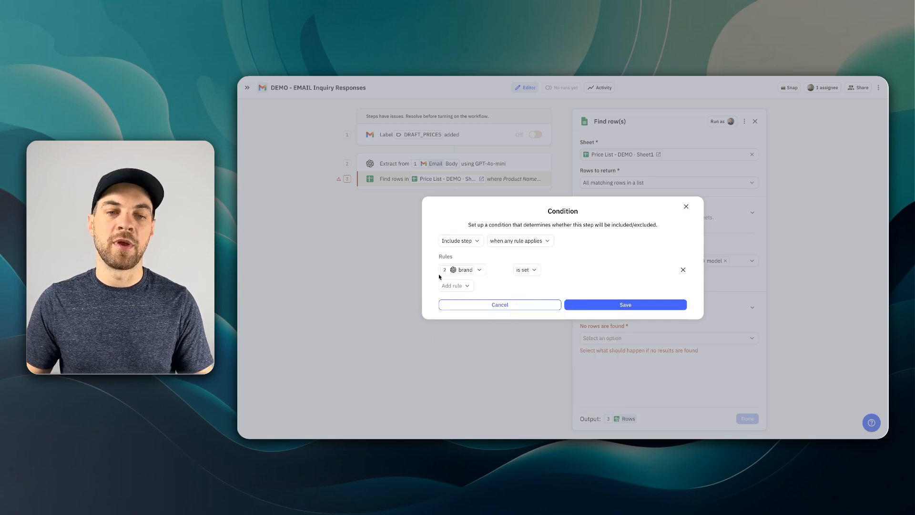
- Add a second condition rule that the extracted model is set, save it, and choose the step's behavior for when no rows are found
left_click(455, 287)
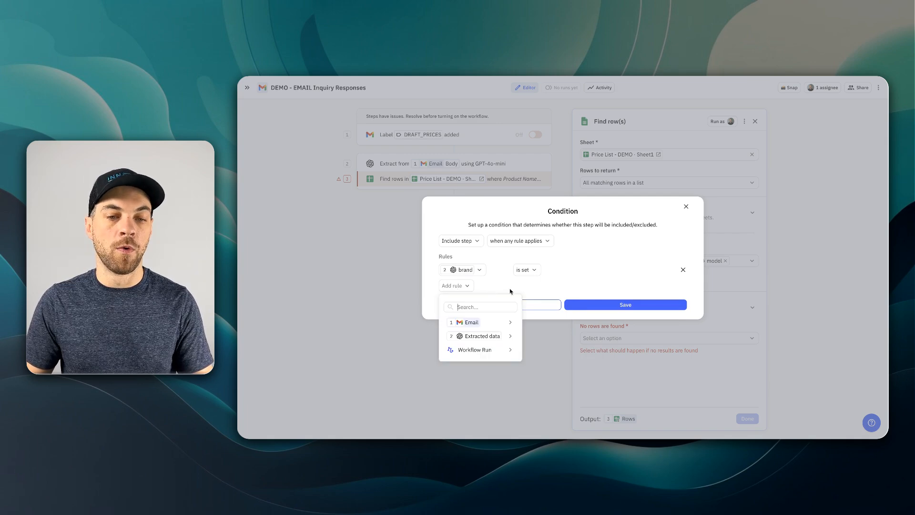
mouse_move(497, 340)
left_click(548, 379)
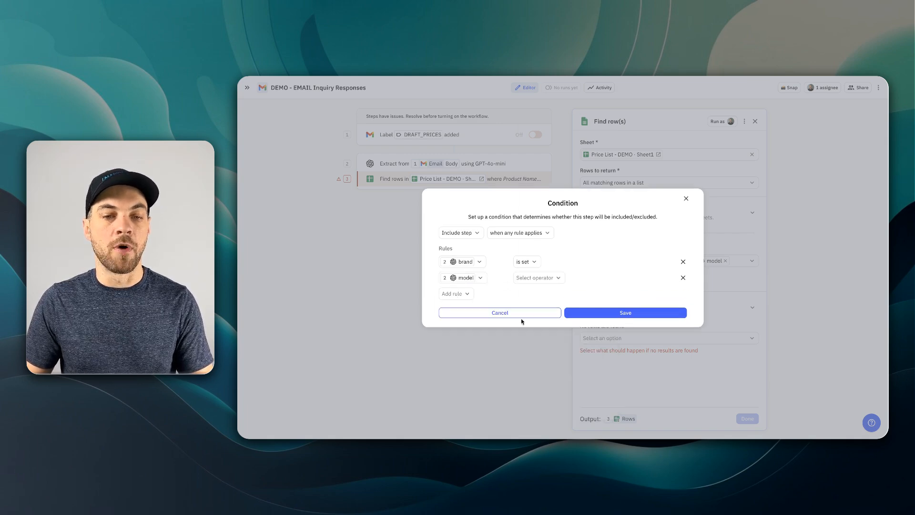
left_click(532, 282)
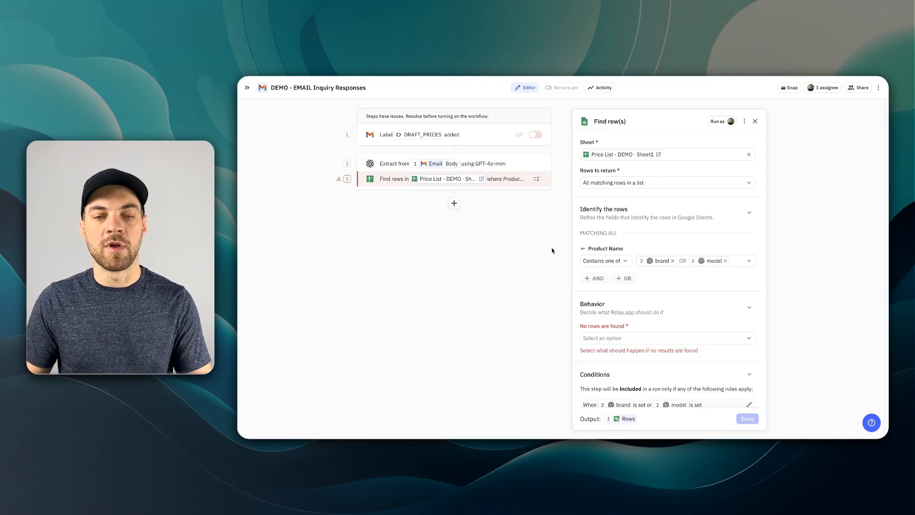
left_click(637, 337)
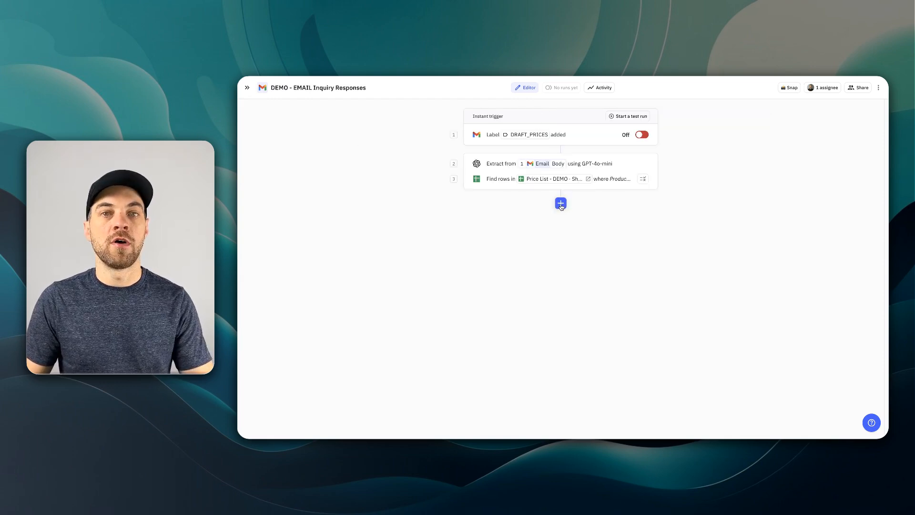
- Add a rules-based Paths step after the row search and name its first path "Product found"
left_click(561, 204)
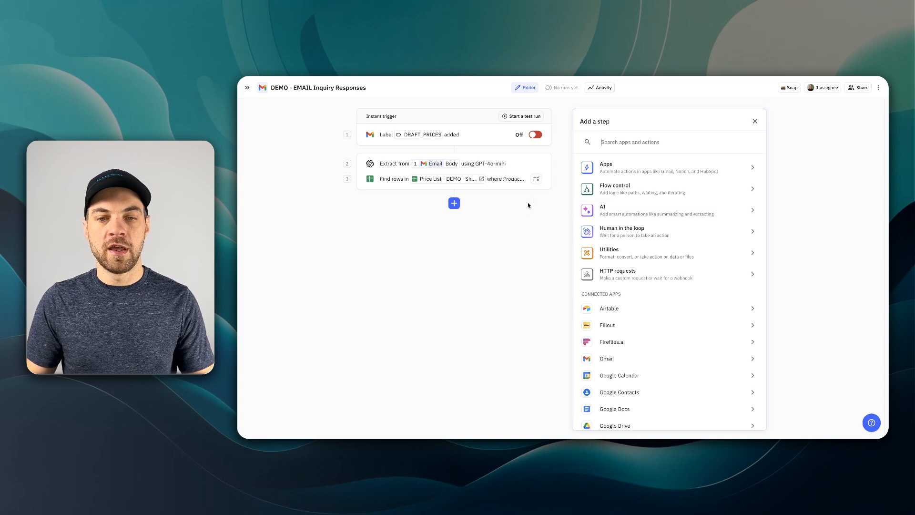
left_click(616, 192)
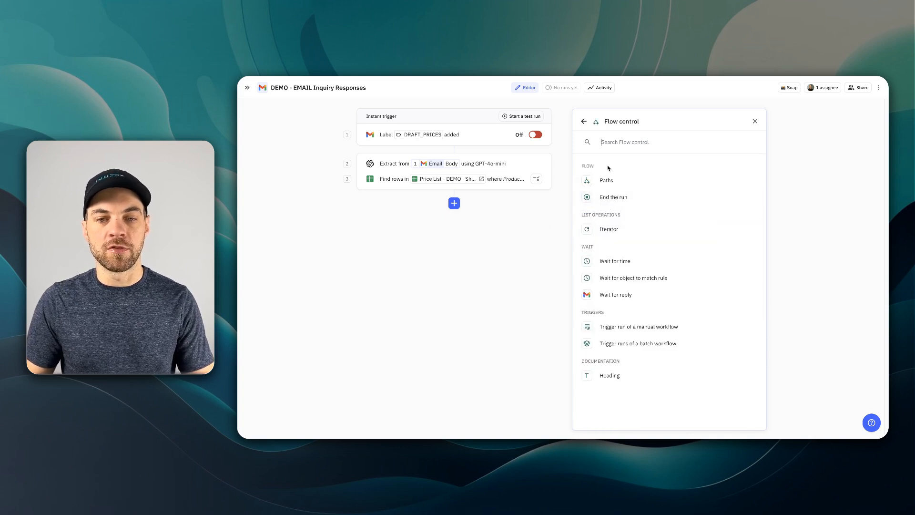
left_click(607, 181)
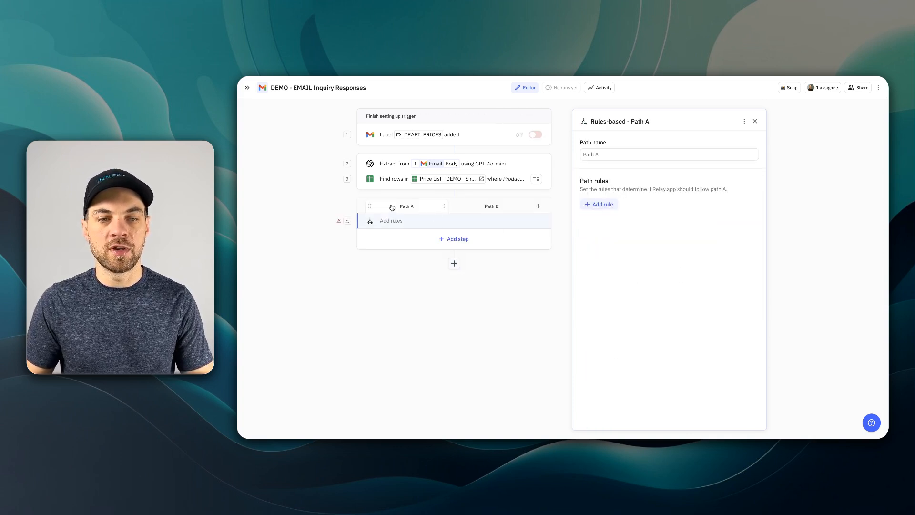
left_click(614, 154)
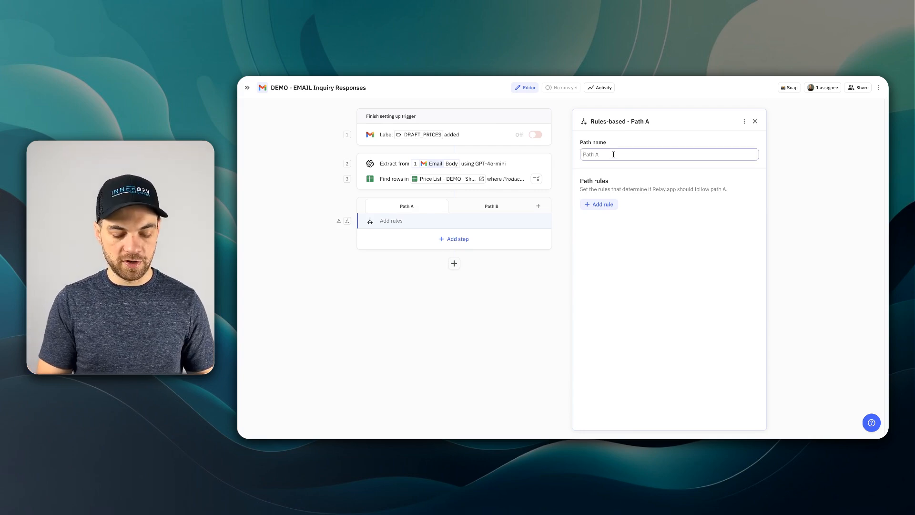
type("Product found")
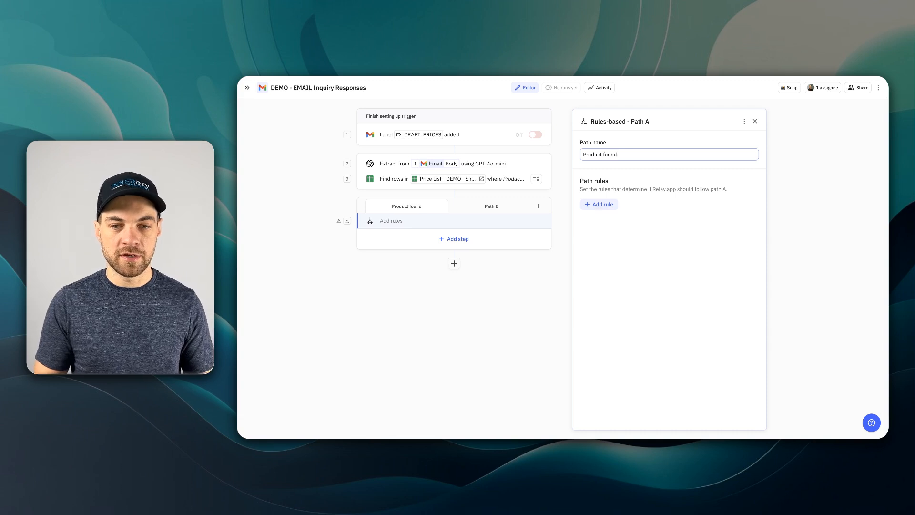
- Add a rule to the "Product found" path that the Rows from the price list search is not empty
left_click(614, 204)
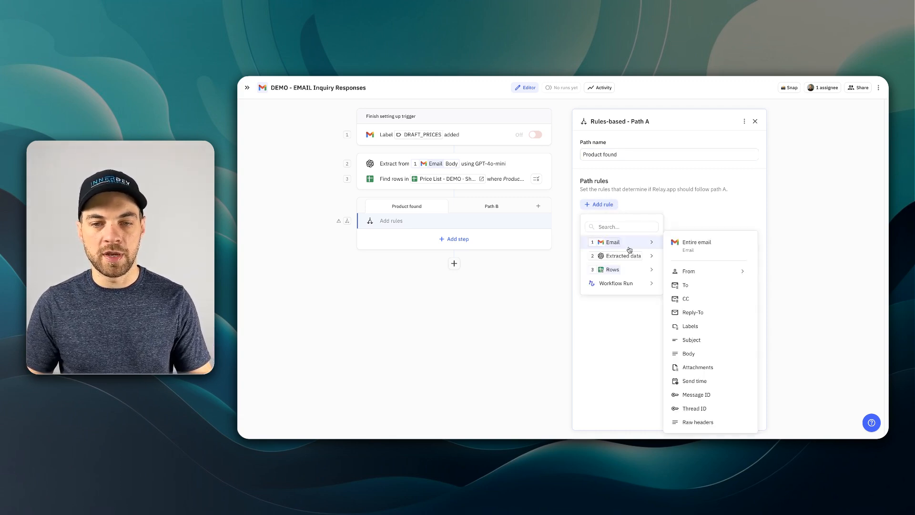
mouse_move(632, 254)
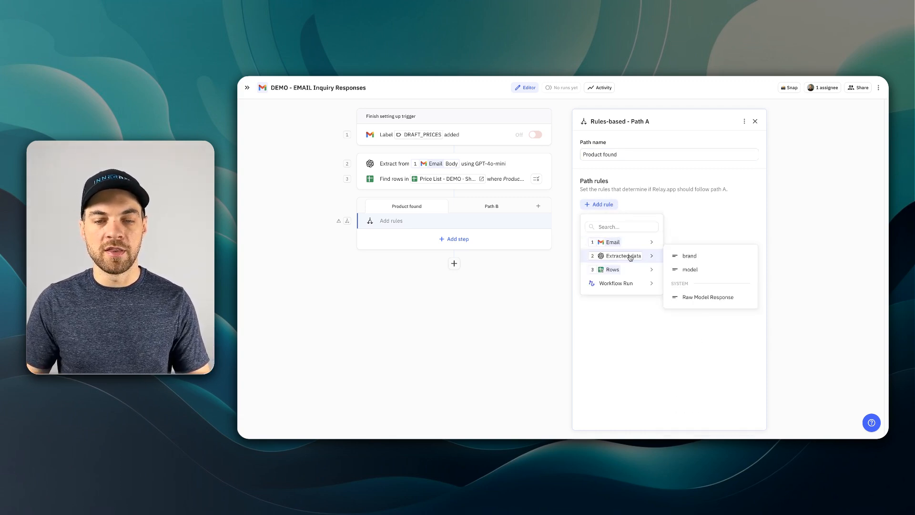
mouse_move(627, 270)
left_click(709, 275)
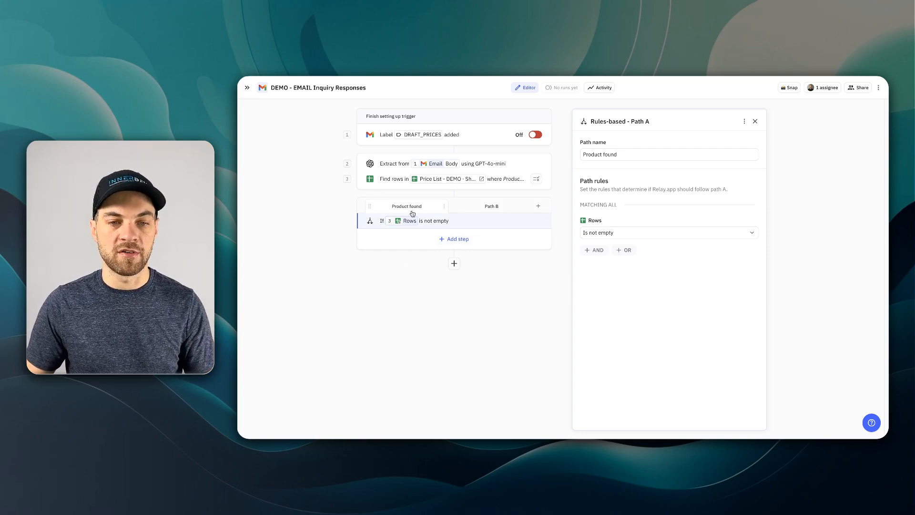
- Name the second path "Product not found", keeping its rule to run when no other path is matching
left_click(489, 206)
left_click(610, 154)
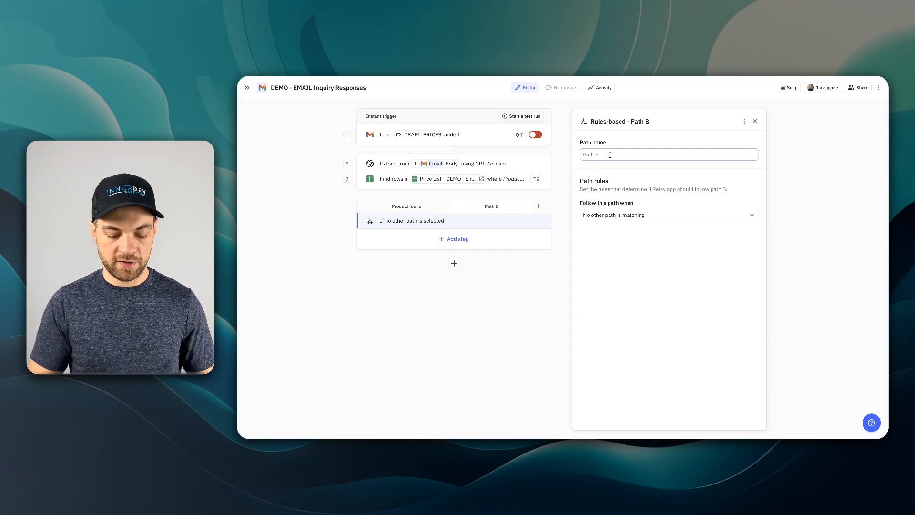
type("Product not found")
left_click(620, 245)
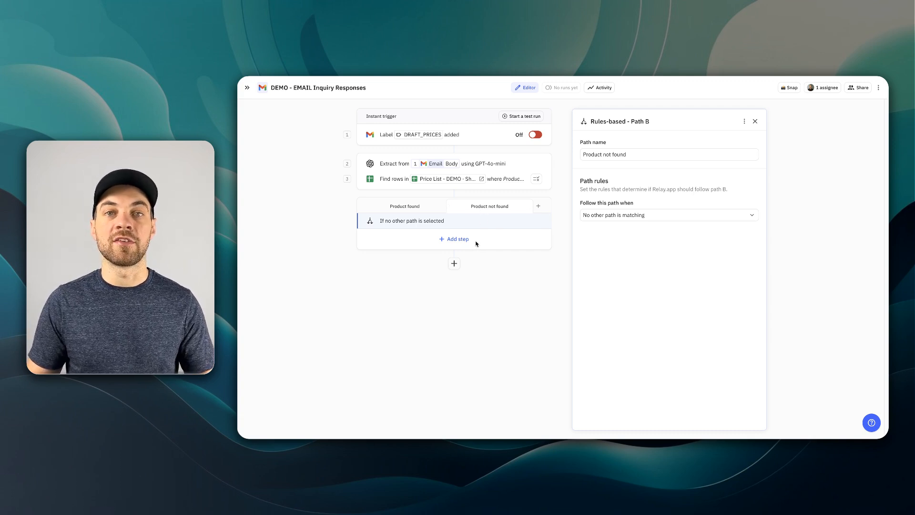
- Add a Gmail "Create draft reply" step to the "Product found" path, replying to the trigger Email
left_click(400, 207)
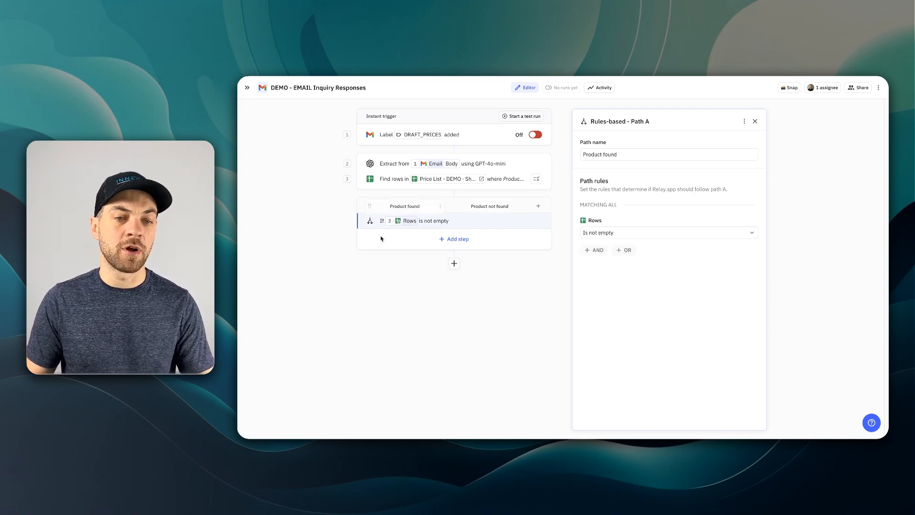
left_click(453, 239)
type("gmail")
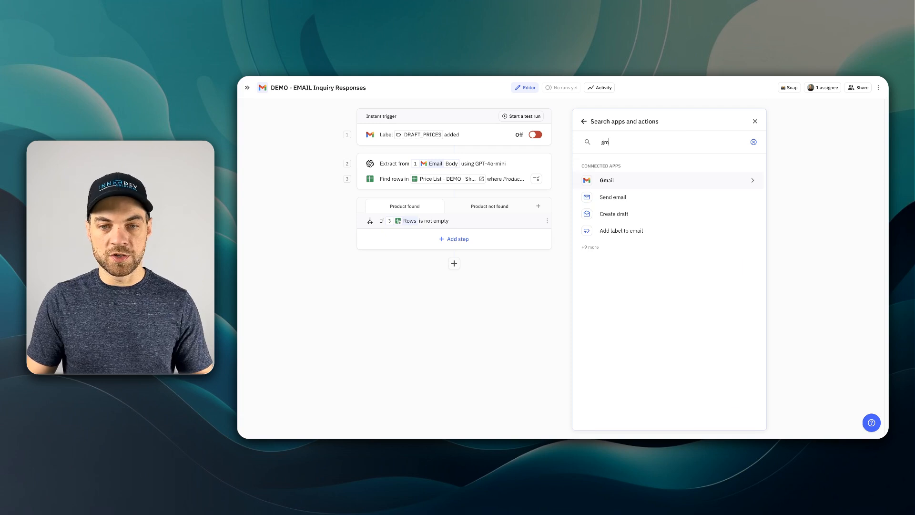
key("Return")
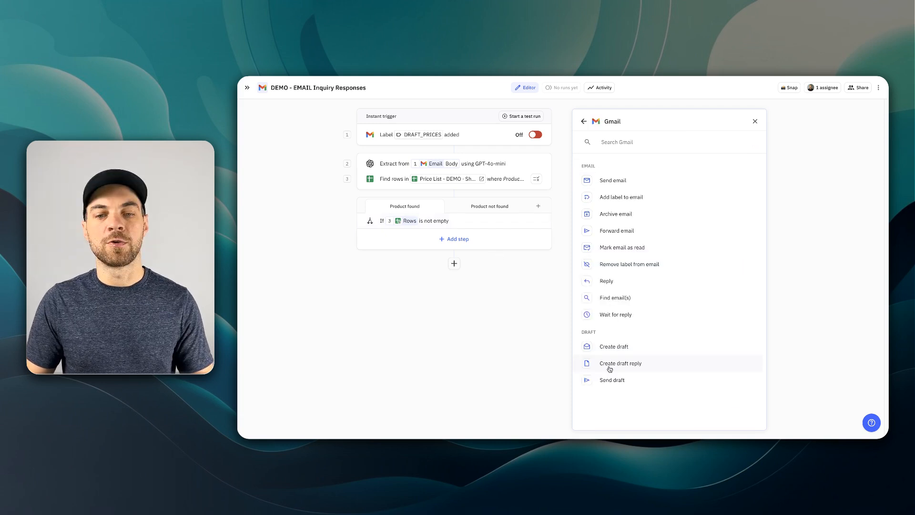
left_click(641, 366)
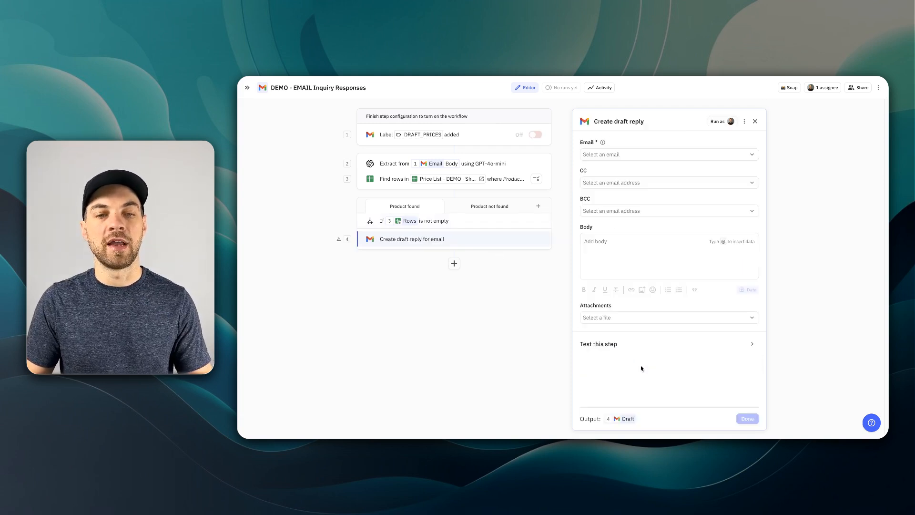
left_click(612, 157)
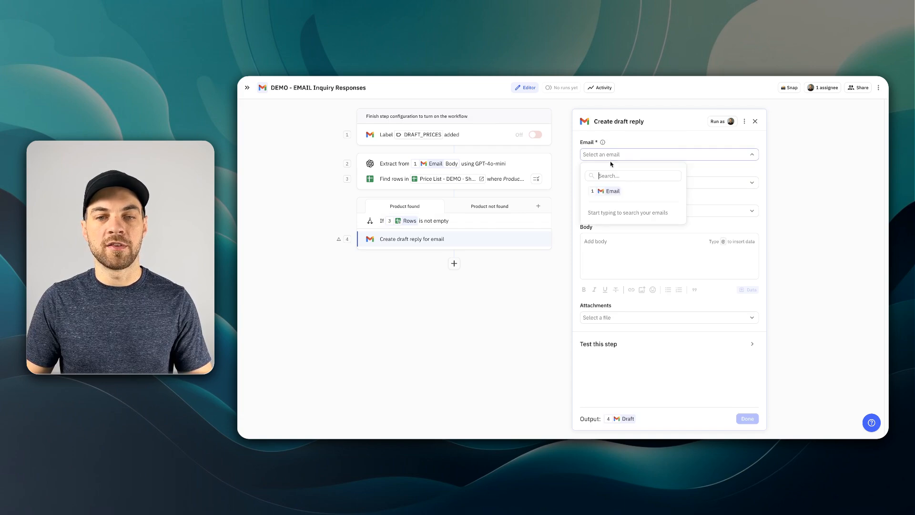
left_click(607, 190)
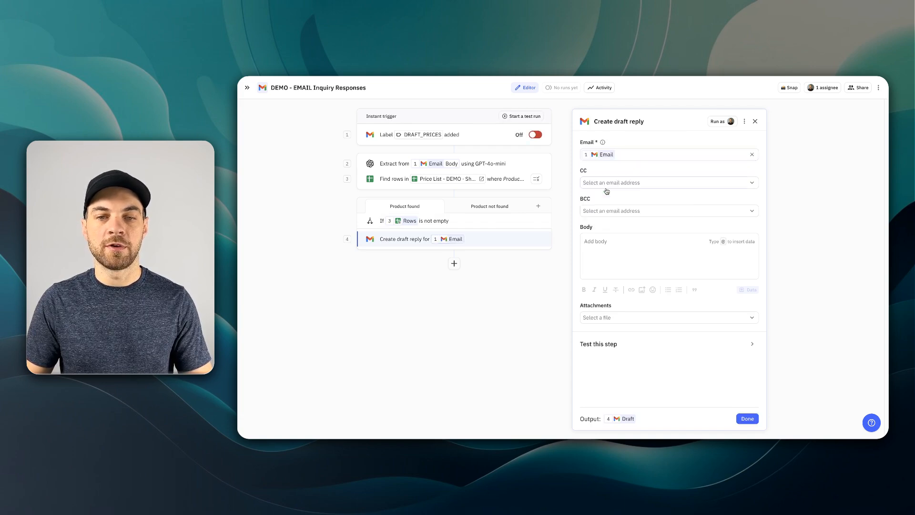
- Start the reply body with "Hi", the sender's First name variable and a comma, followed by a paragraph "Here's your product details below:"
left_click(603, 242)
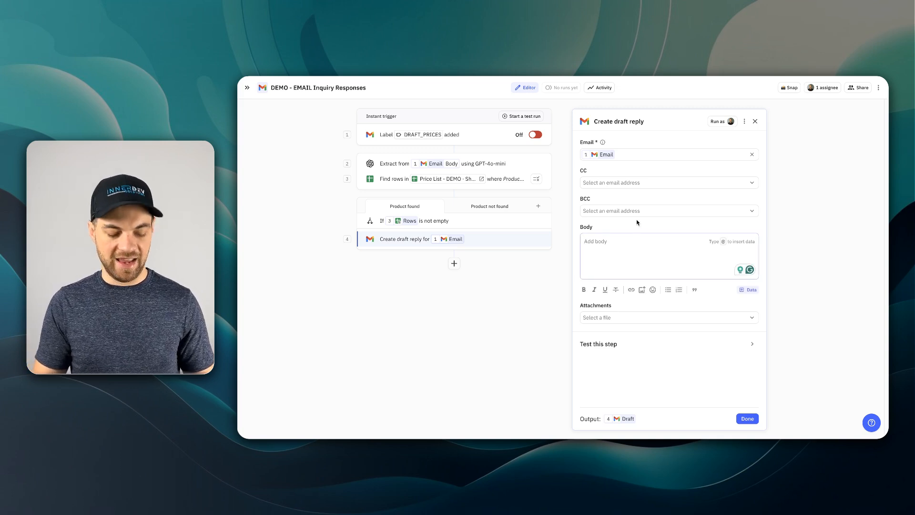
type("Hi")
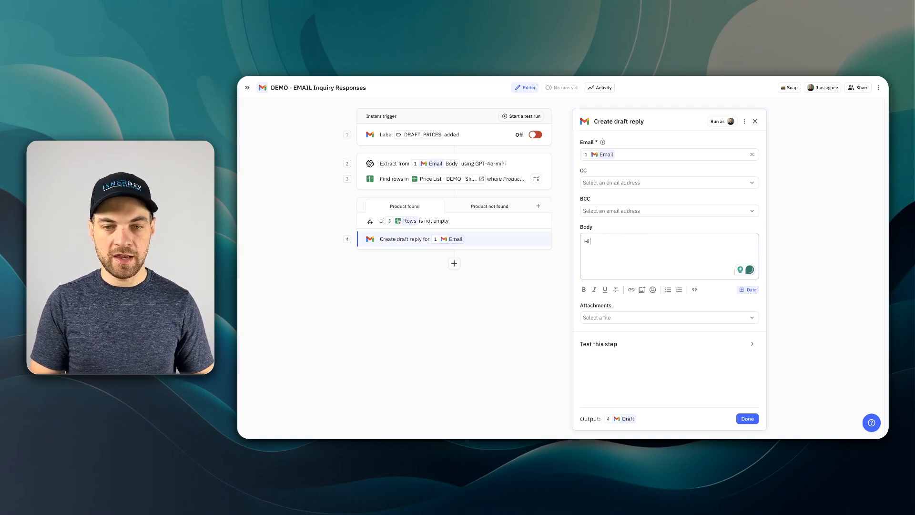
type(" @")
mouse_move(630, 260)
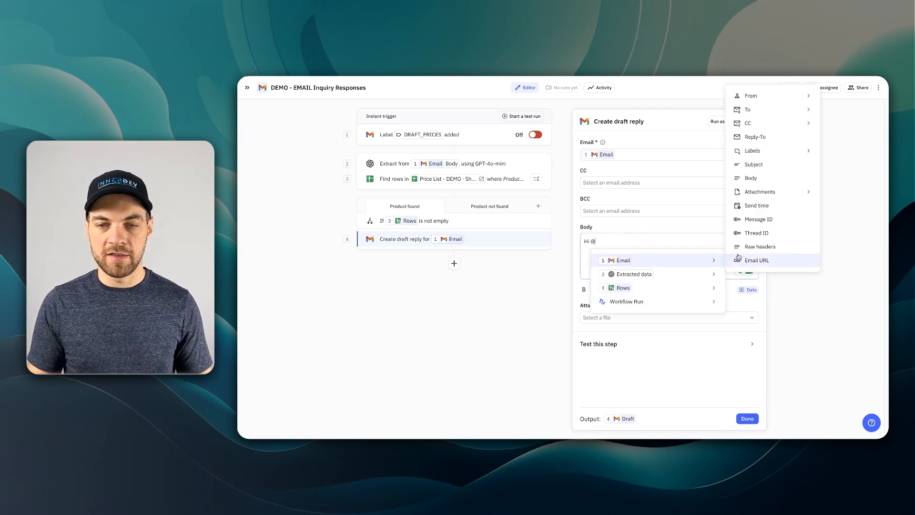
mouse_move(761, 100)
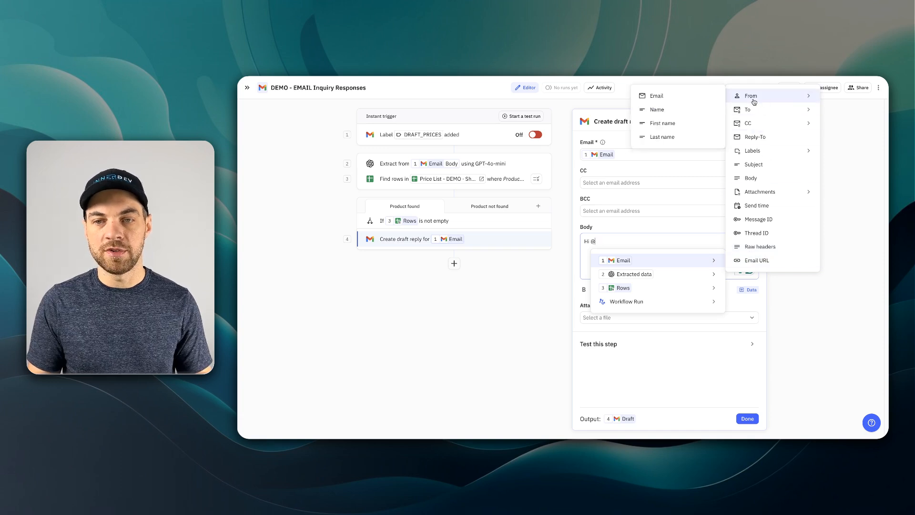
left_click(679, 123)
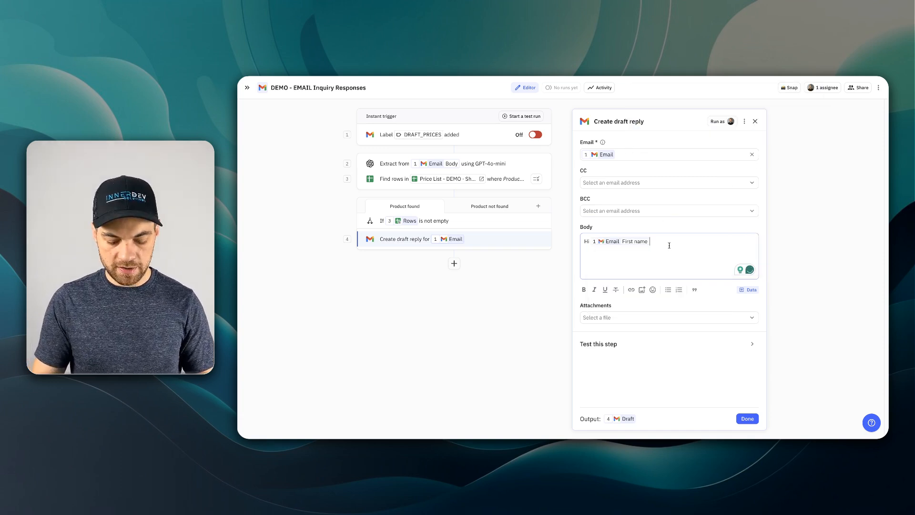
type(",")
key("Return")
key("Return")
type("Here's your product deta")
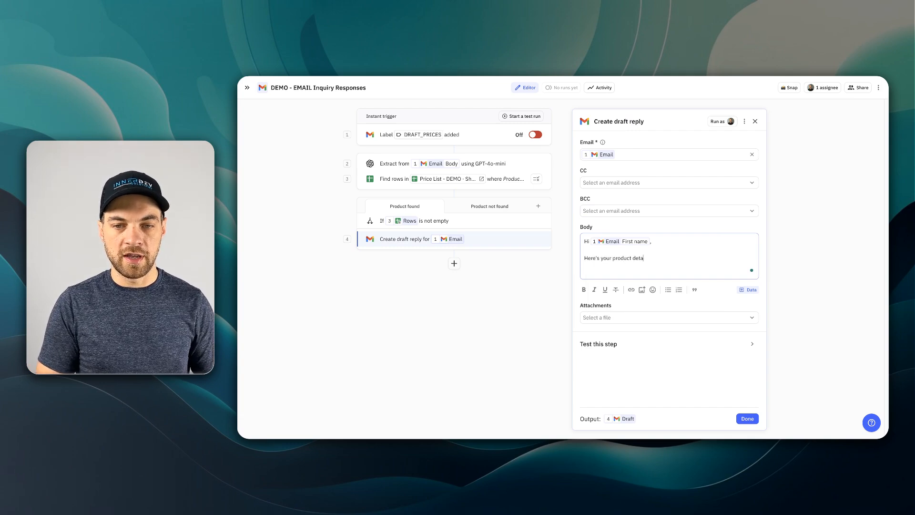
type("ils below:")
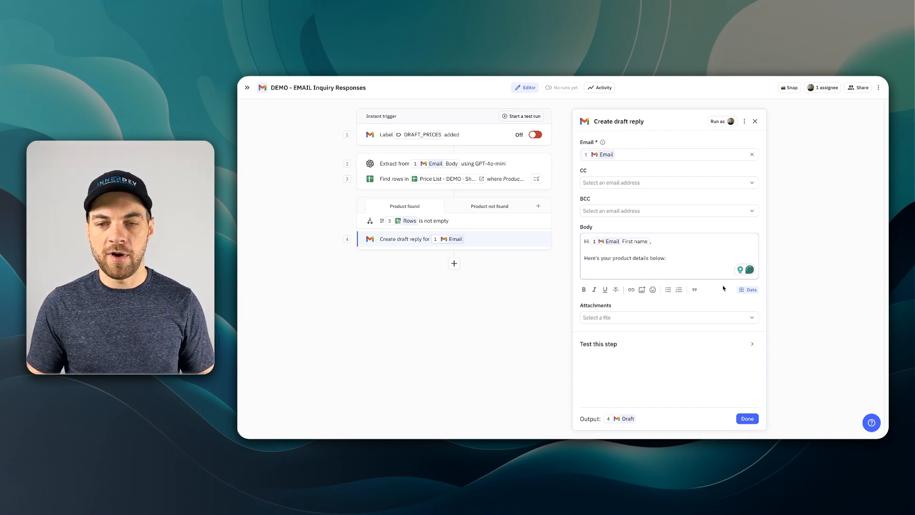
- Insert the found Rows into the reply body as an unrolled bulleted list
left_click(746, 290)
mouse_move(650, 342)
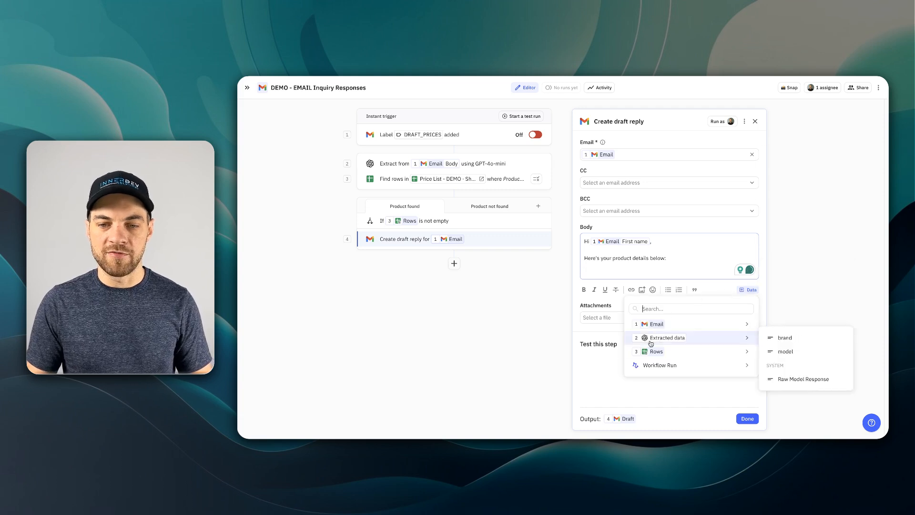
mouse_move(792, 341)
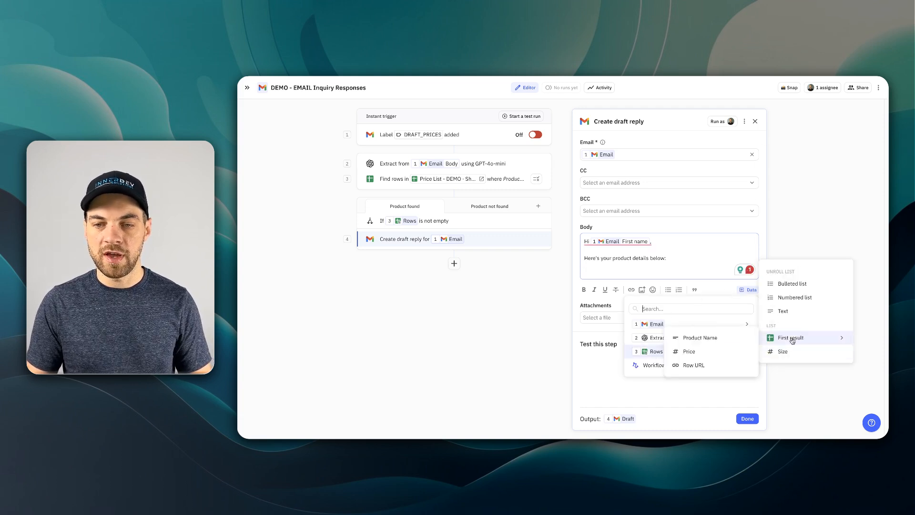
left_click(791, 284)
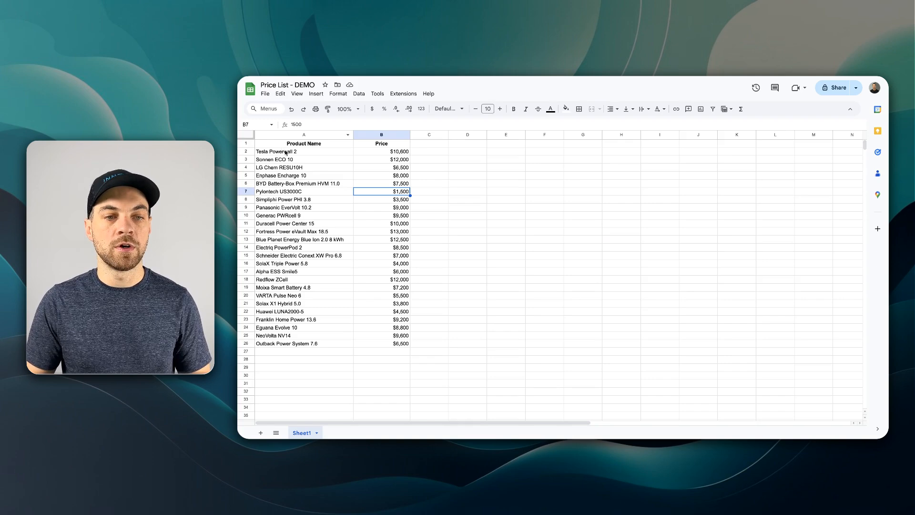
- Switch to the price list in Google Sheets and review the product name and price columns for the Tesla Powerwall 2 and neighbouring entries
left_click(286, 152)
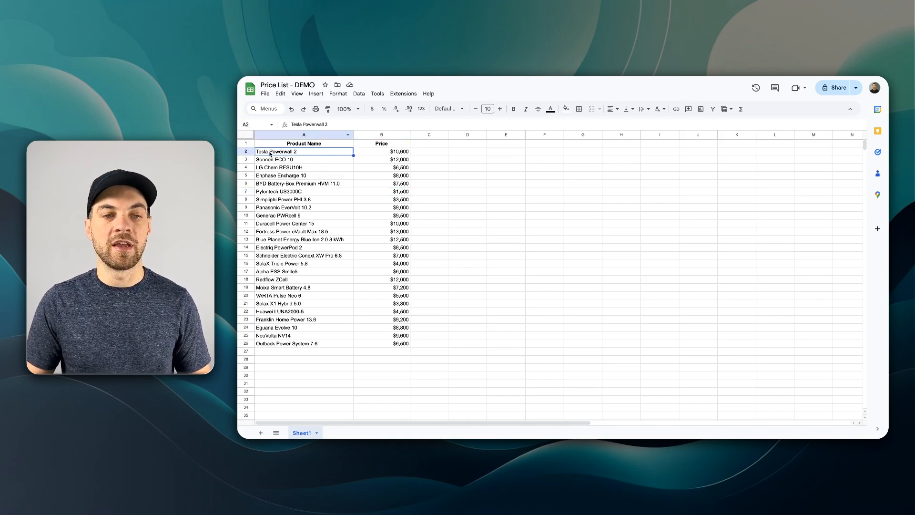
left_click(369, 155)
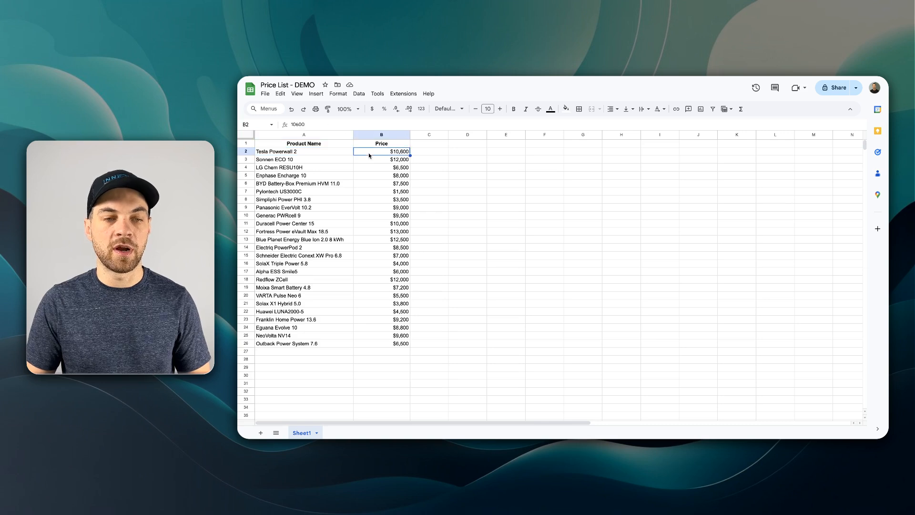
left_click_drag(300, 152, 305, 168)
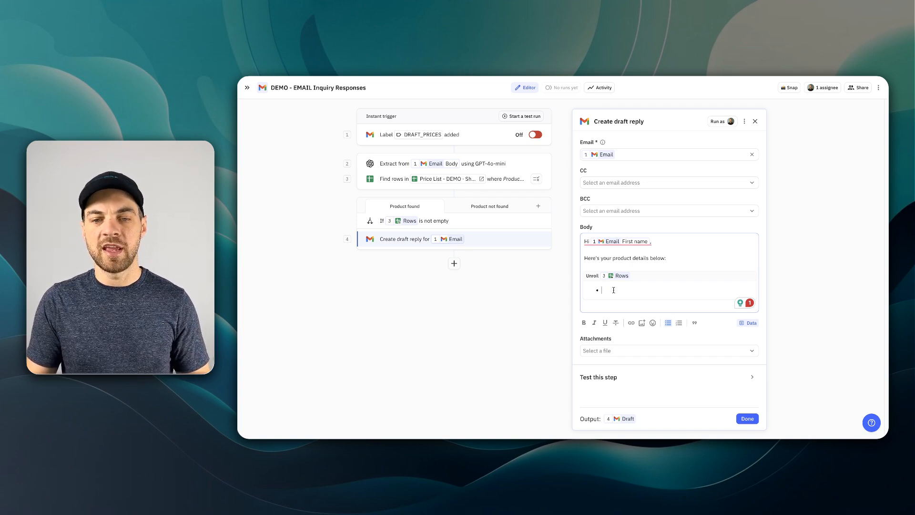
- Fill the unrolled bullet in the draft reply with the row's Product Name, "- $" and the row's Price
type("@")
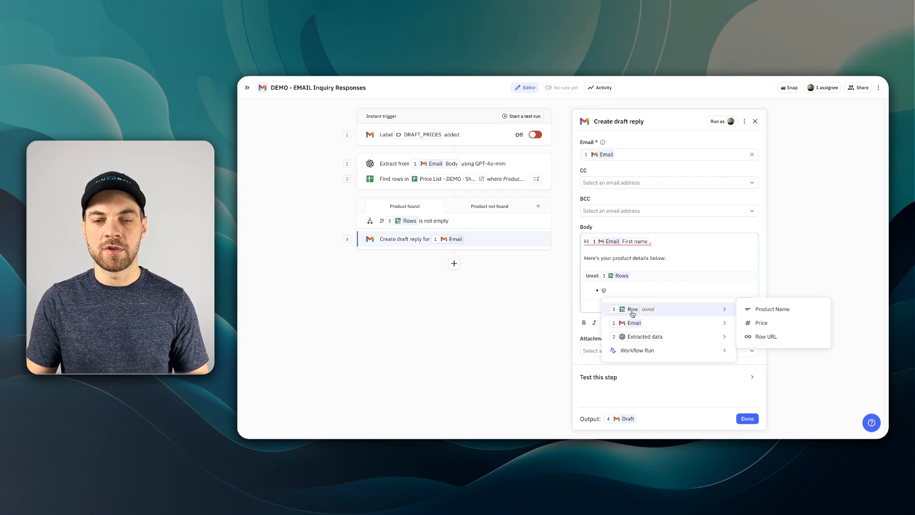
key("BackSpace")
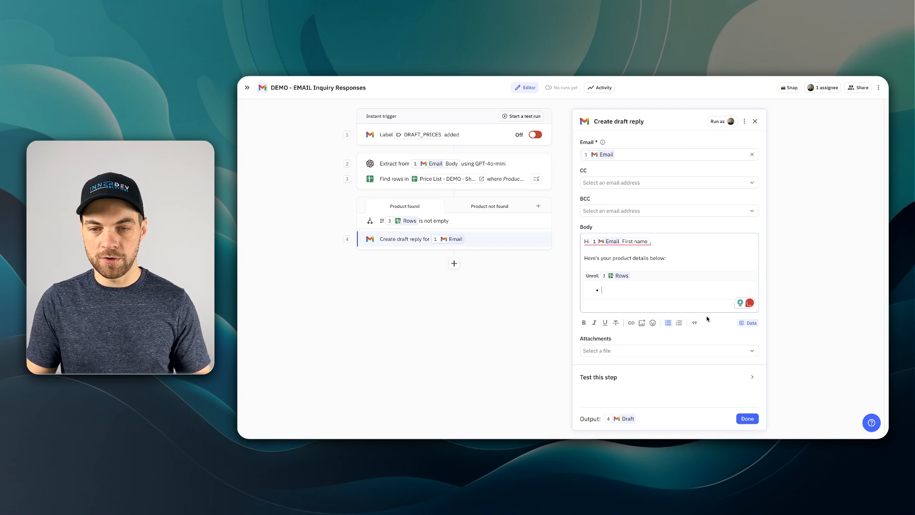
left_click(747, 323)
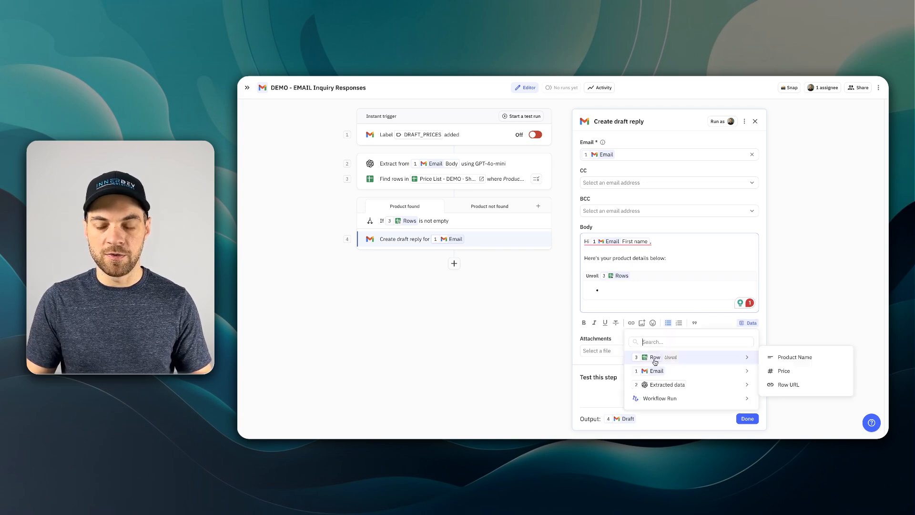
mouse_move(671, 369)
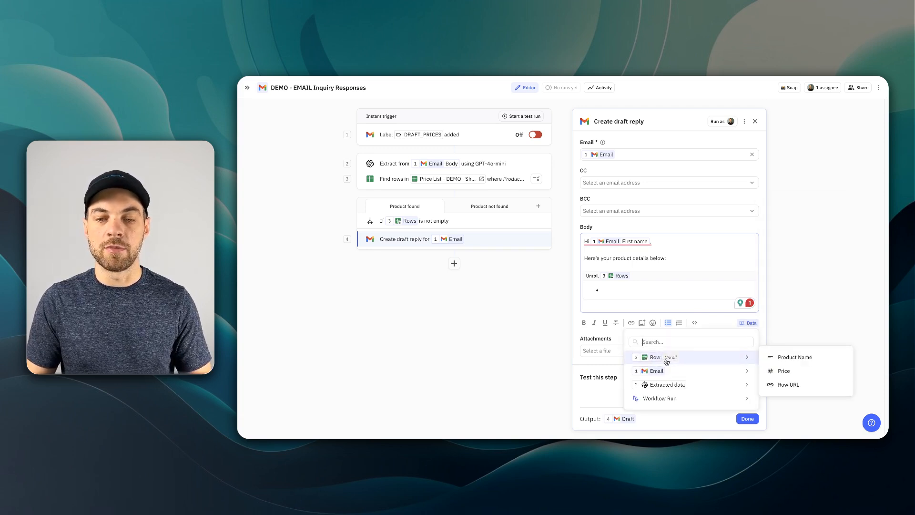
left_click(789, 362)
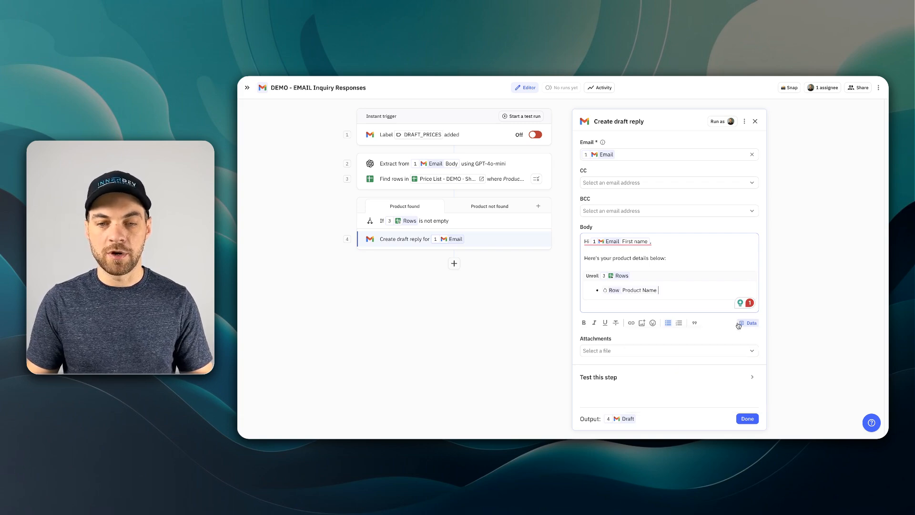
type("- $")
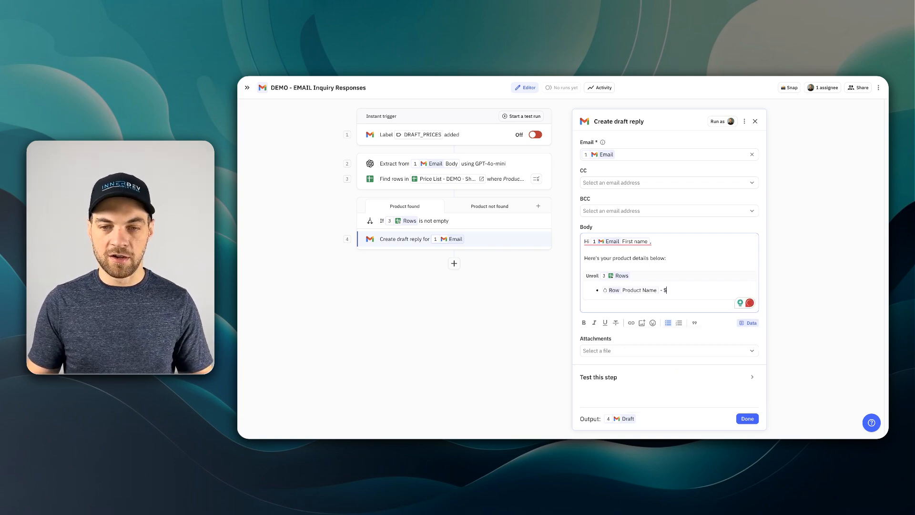
left_click(746, 324)
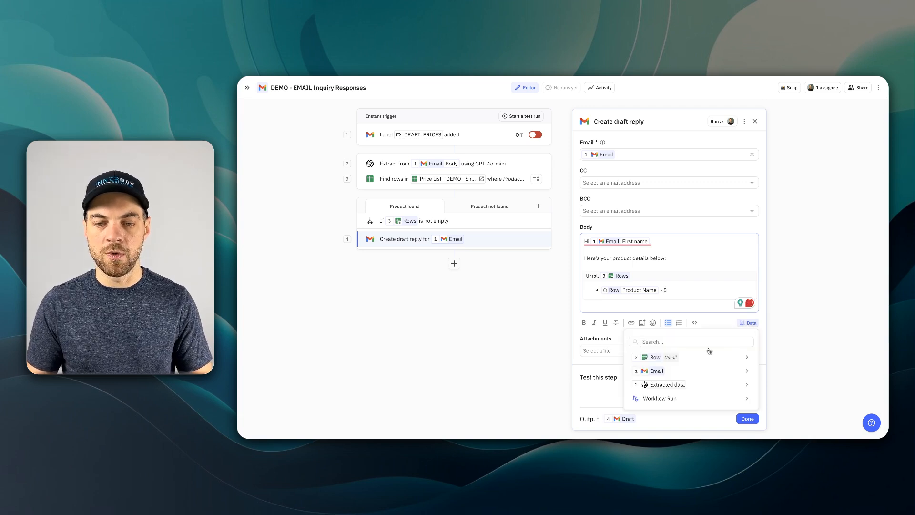
mouse_move(710, 358)
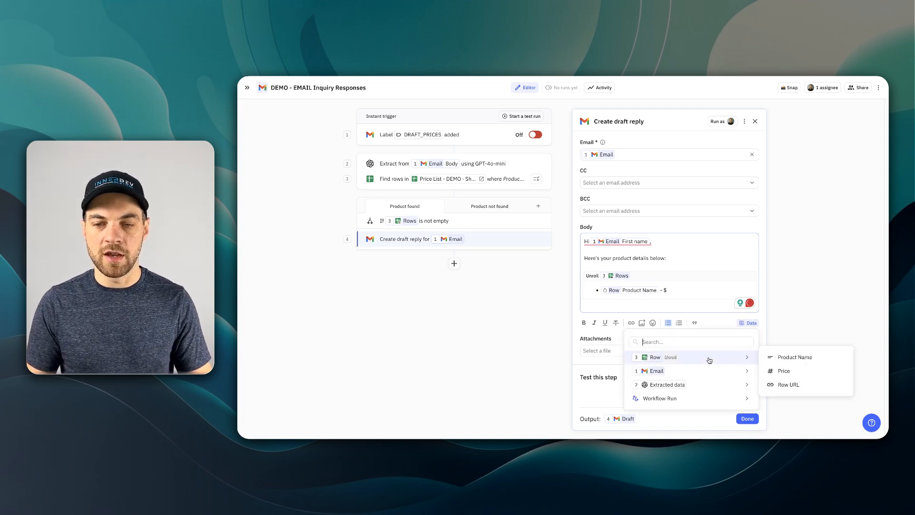
left_click(795, 377)
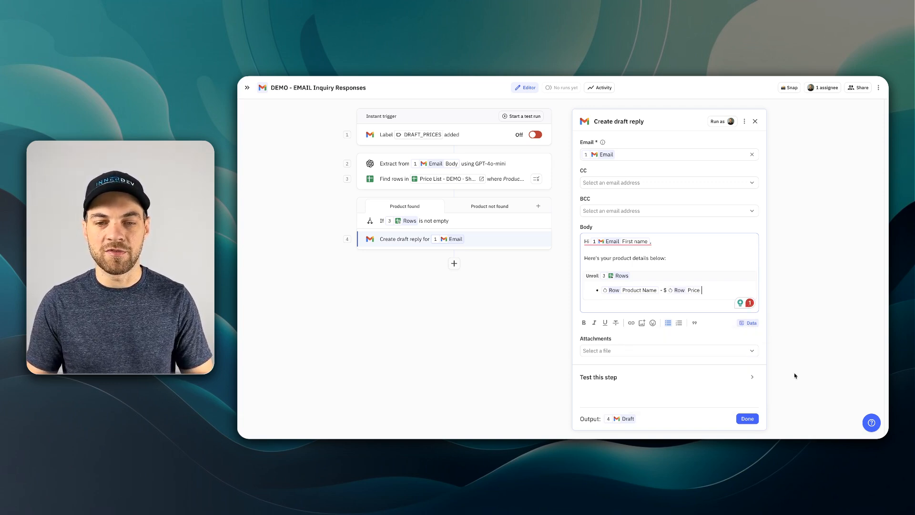
- Close the reply body with "Thanks!" below the bulleted list and finish configuring the draft reply step
key("Return")
key("Return")
type("Thanks!")
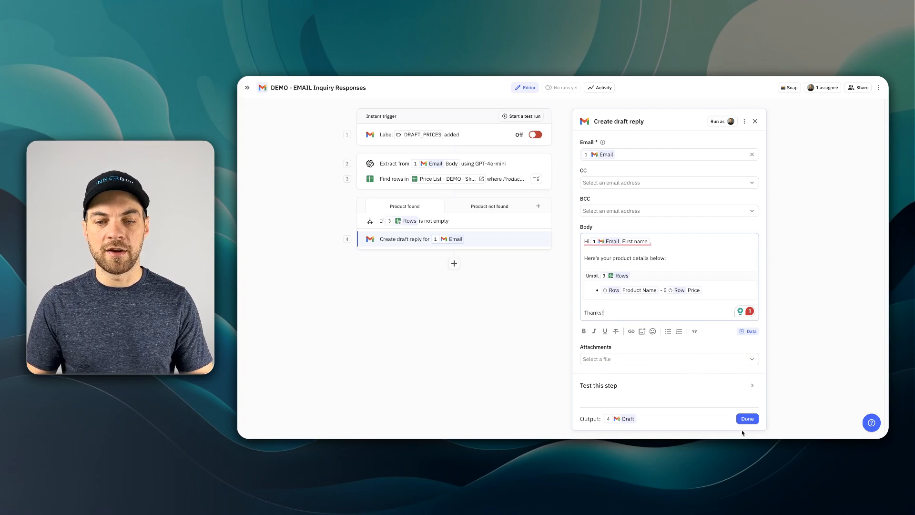
left_click(747, 419)
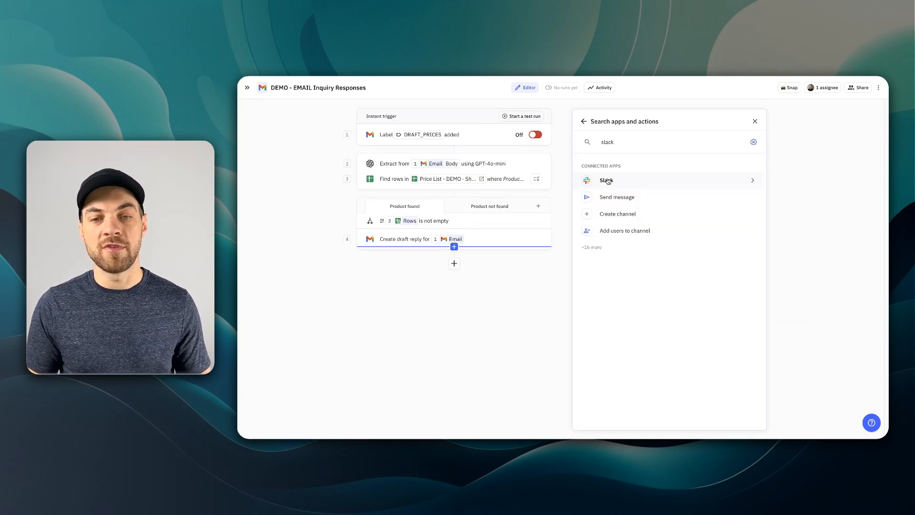
- Add a Slack Send message step after the draft reply, sent from Relay.app bot as a DM to the workflow owner
left_click(619, 180)
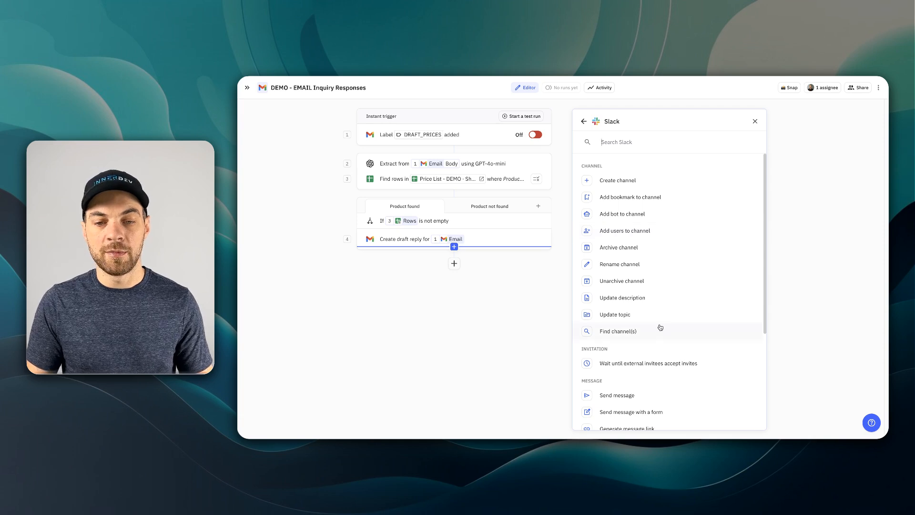
scroll(657, 328, "down", 1)
left_click(634, 376)
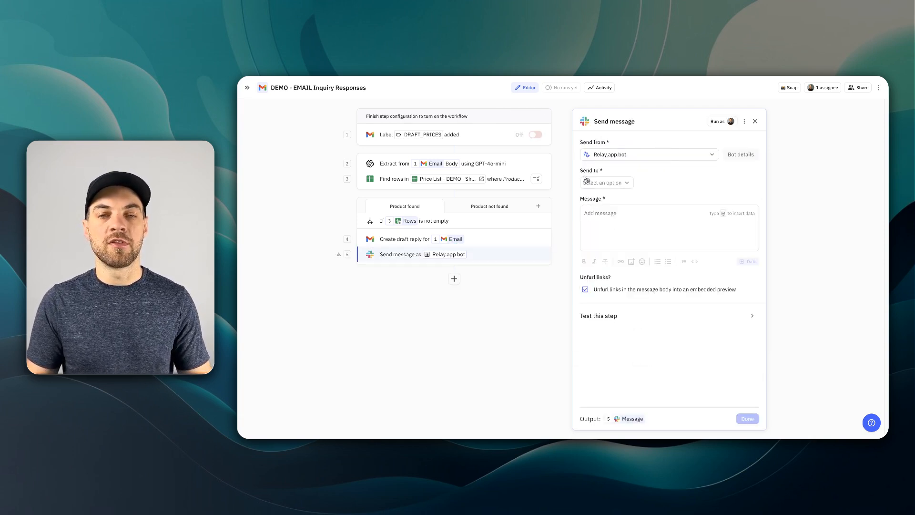
left_click(613, 188)
left_click(602, 212)
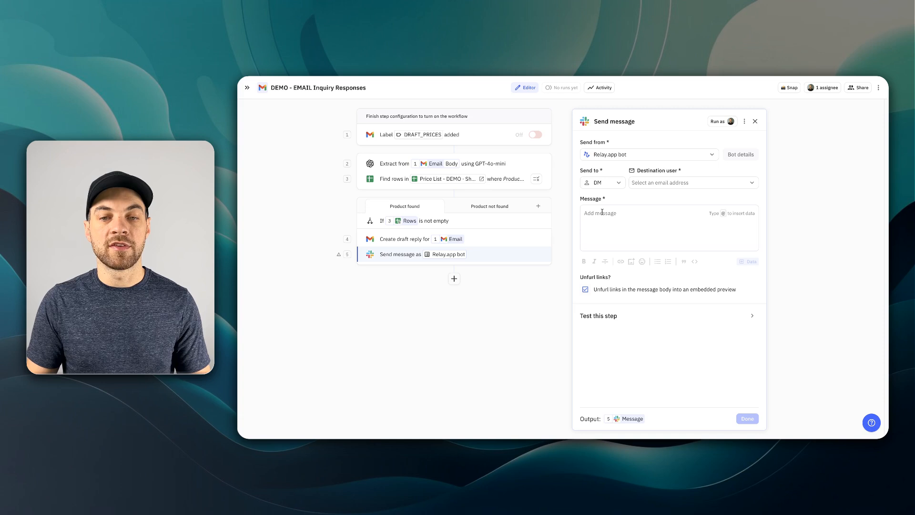
left_click(639, 188)
left_click(668, 282)
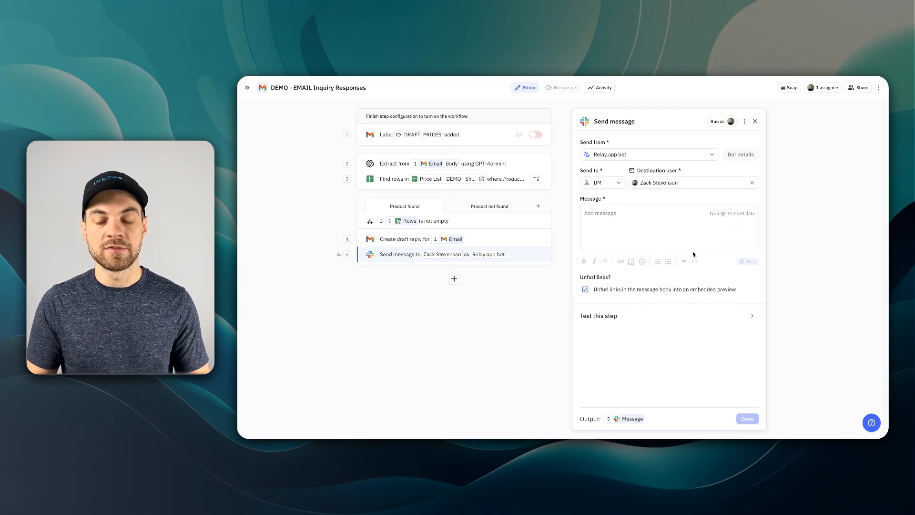
- Start the Slack message with "Draft email has been created with products found."
left_click(675, 208)
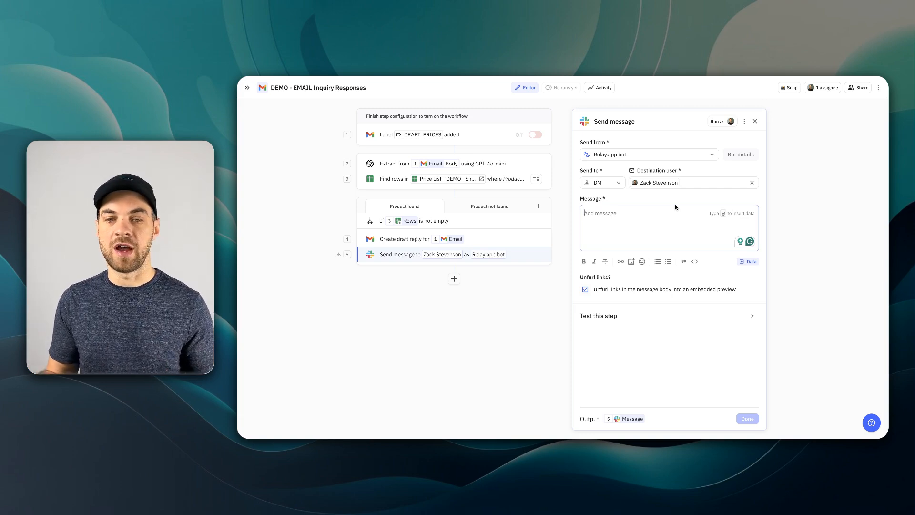
type("Draft e")
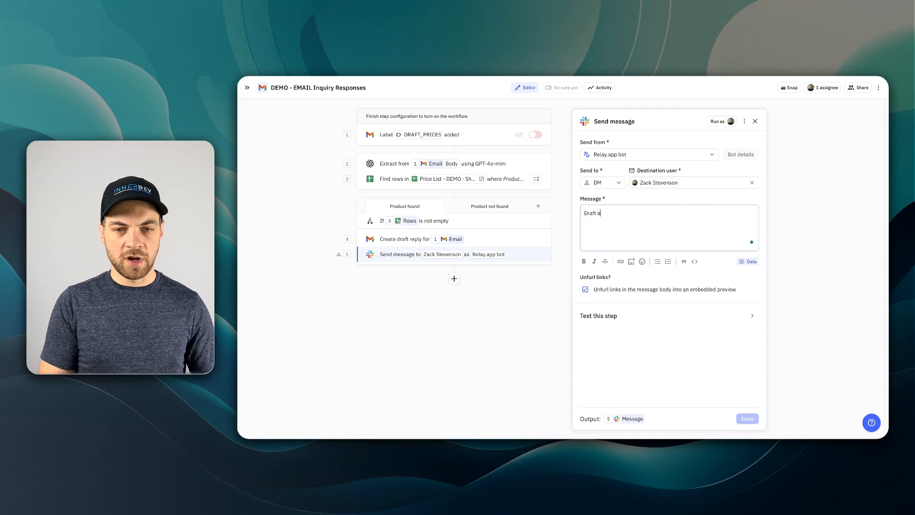
type("mail has been c")
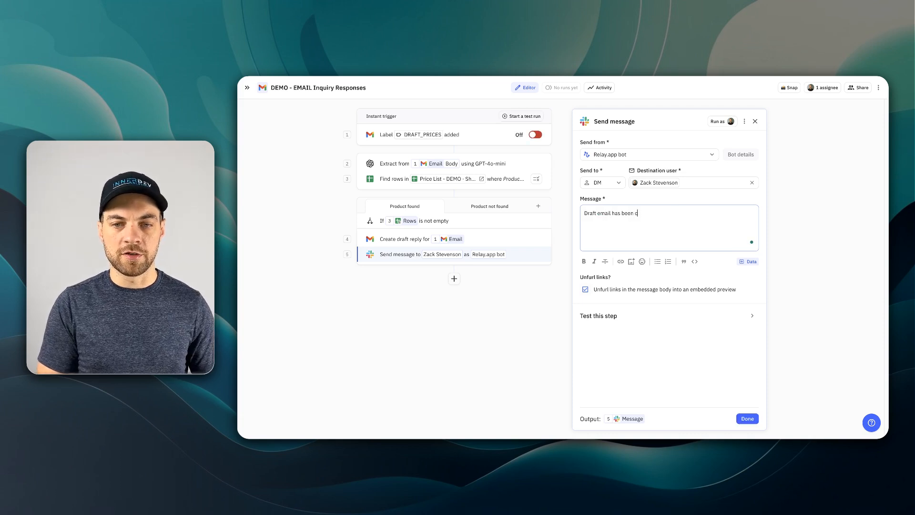
type("reated with products found.")
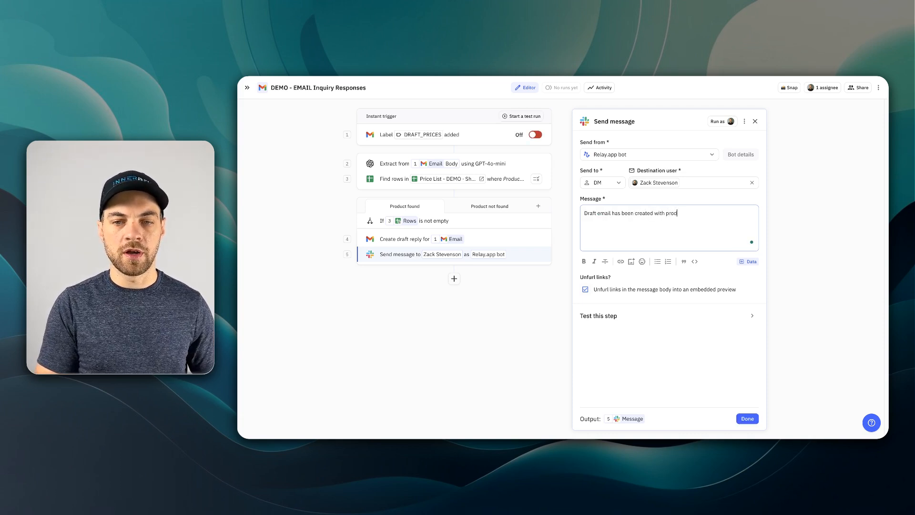
- Add a "Draft email link:" line below a blank line and insert the Draft URL after it
key("Return")
key("Return")
type("Draft emai")
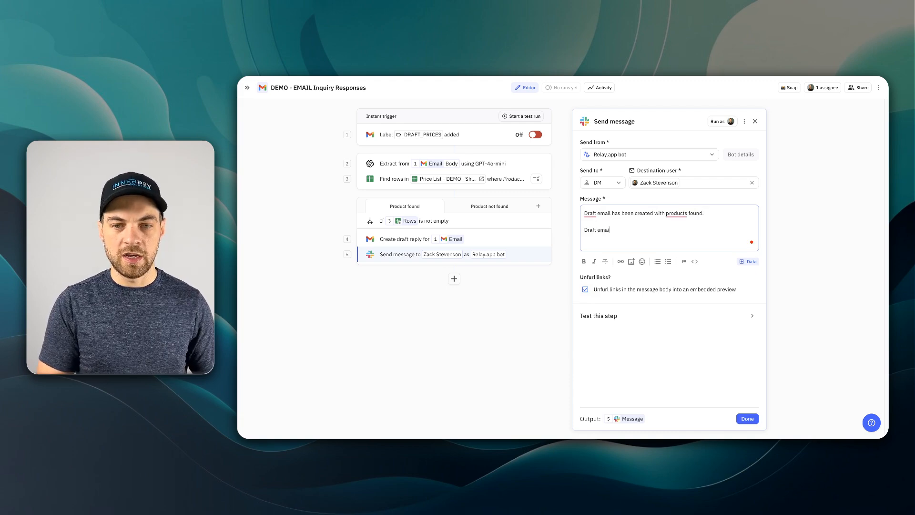
type("l link:")
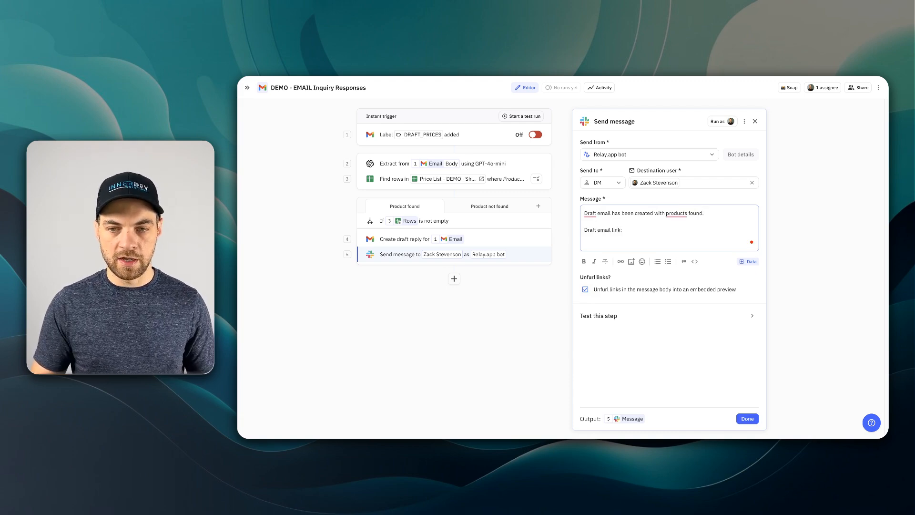
left_click(749, 261)
mouse_move(742, 341)
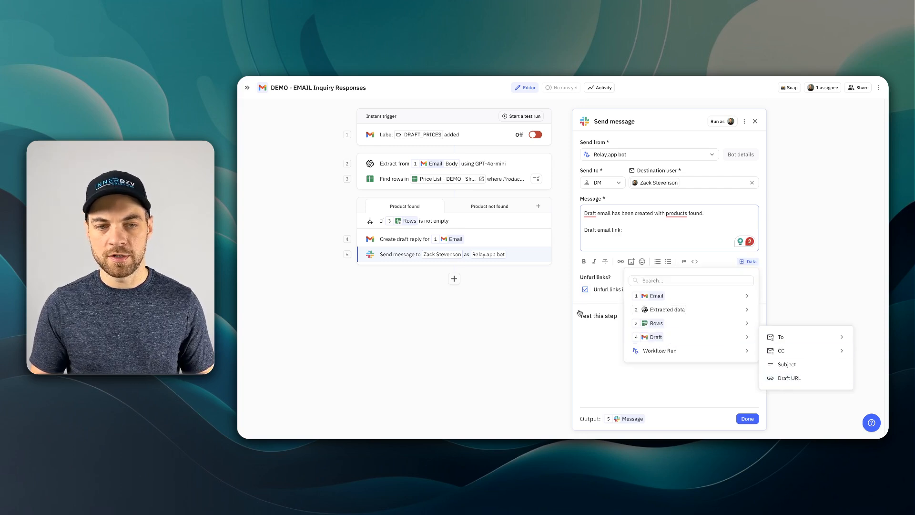
left_click(811, 379)
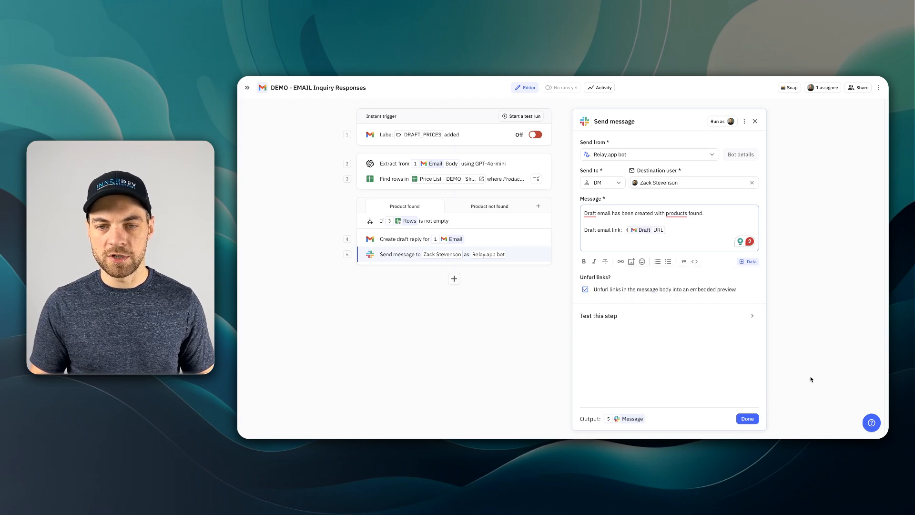
- Insert an "Original Email:" line with the Email Body beneath it and a "---" divider above the draft email link
left_click(710, 215)
key("Return")
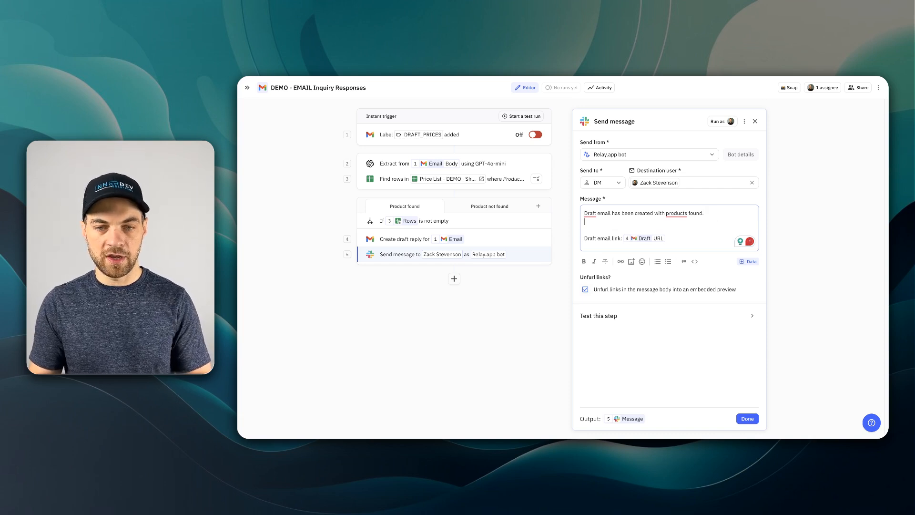
type("O")
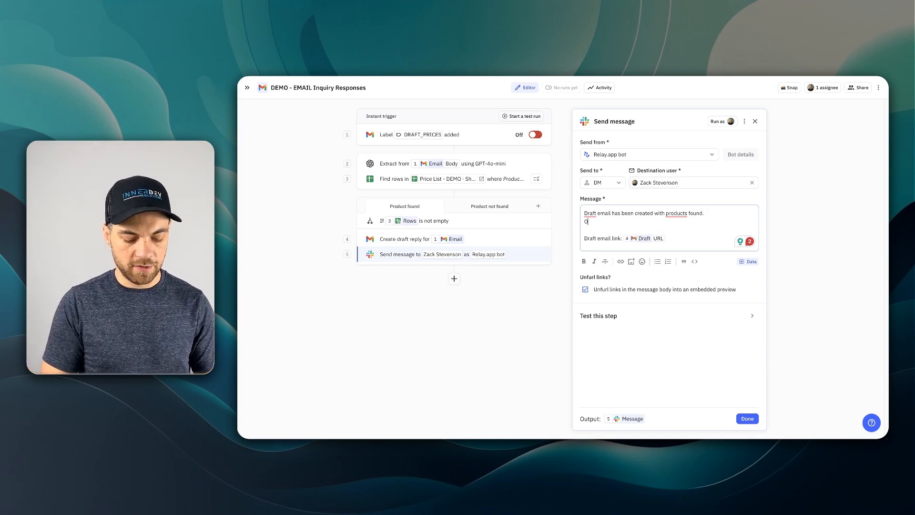
type("riginal Emai")
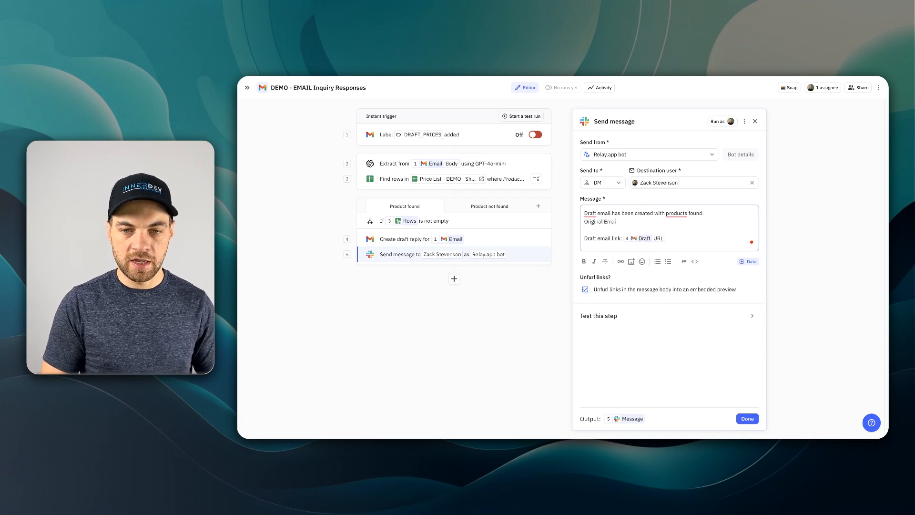
type("l:")
key("Return")
type("@")
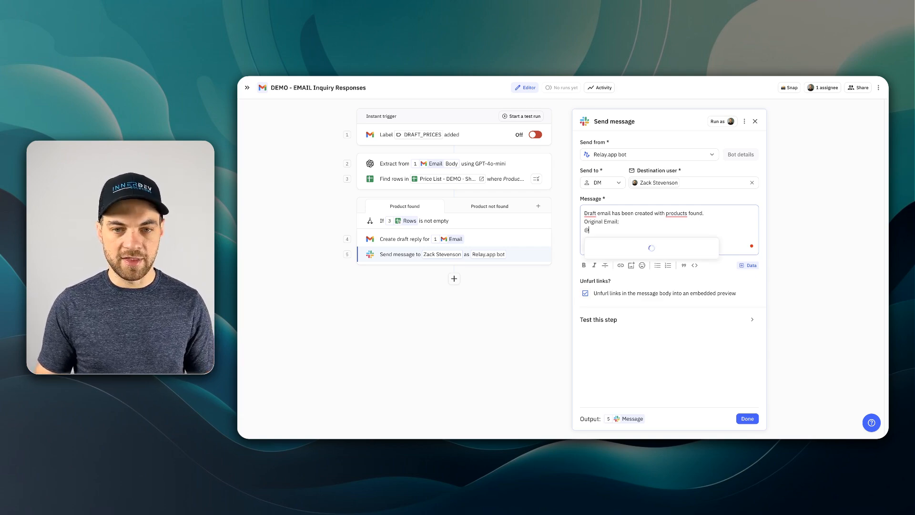
mouse_move(701, 270)
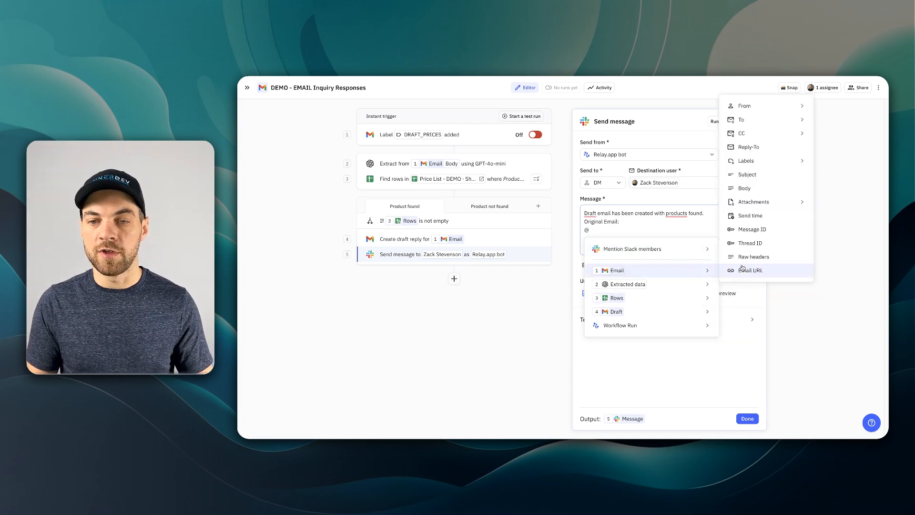
left_click(751, 192)
- Bold the "Original Email:" heading and add a blank line between it and the opening sentence
left_click_drag(626, 223, 584, 223)
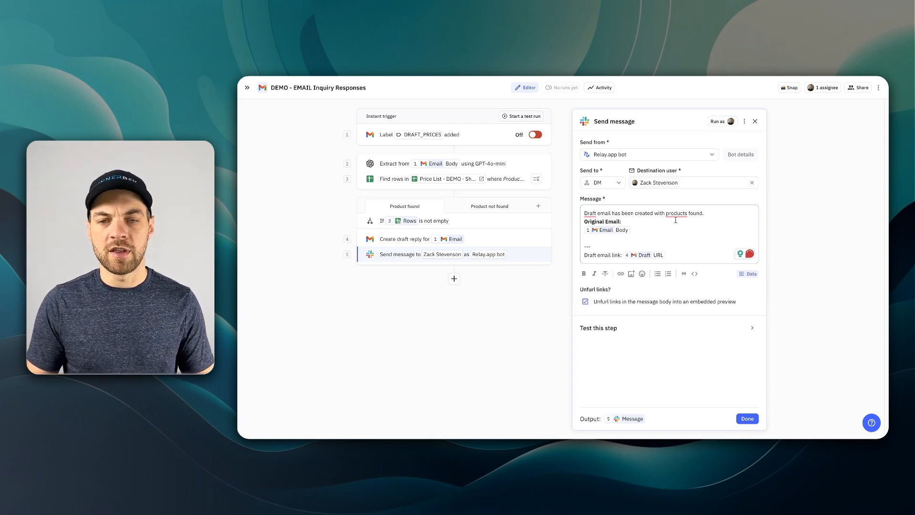
left_click(712, 215)
key("Return")
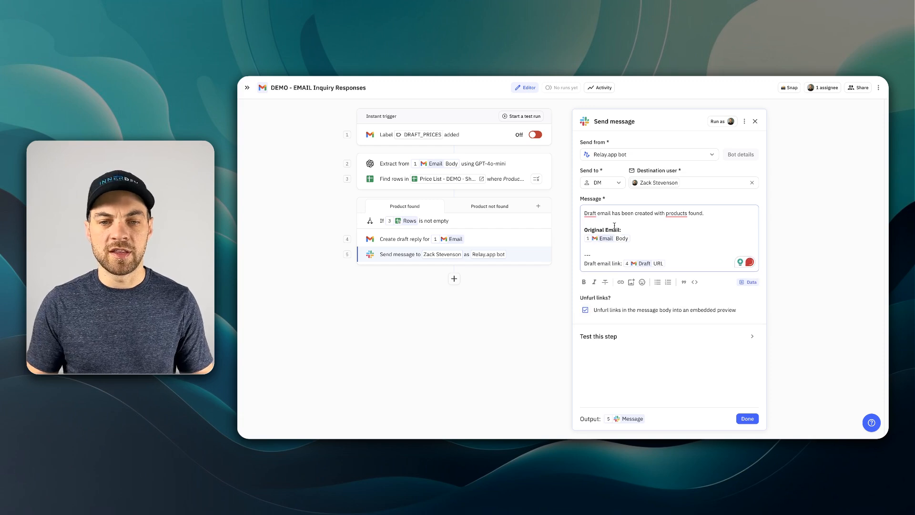
left_click(634, 232)
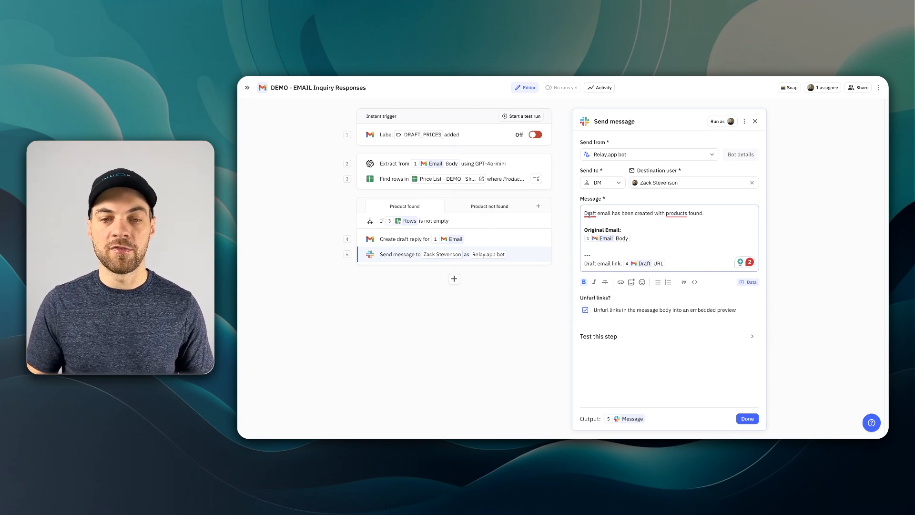
left_click_drag(607, 213, 659, 214)
left_click(722, 219)
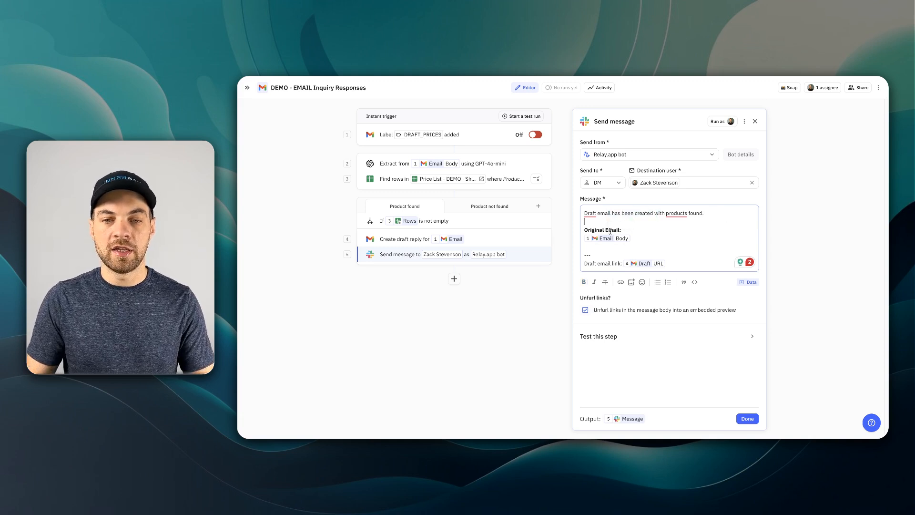
left_click_drag(629, 230, 581, 230)
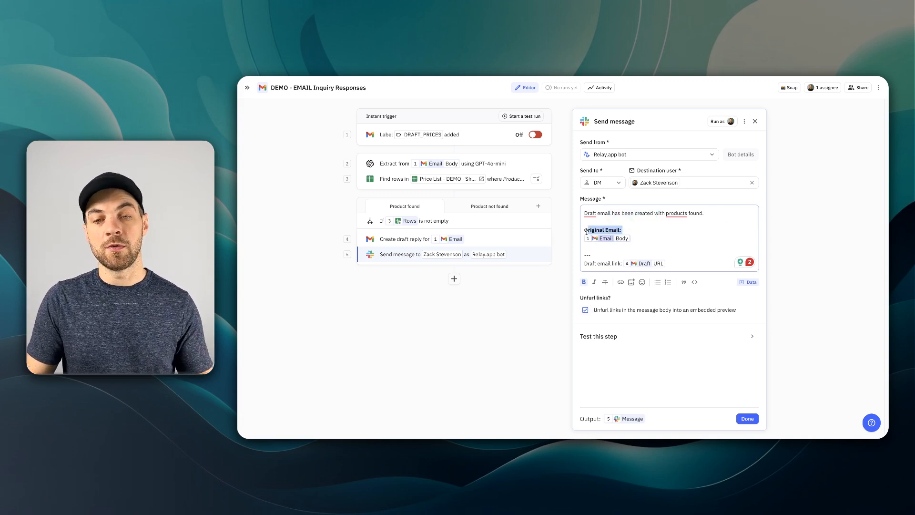
left_click(653, 236)
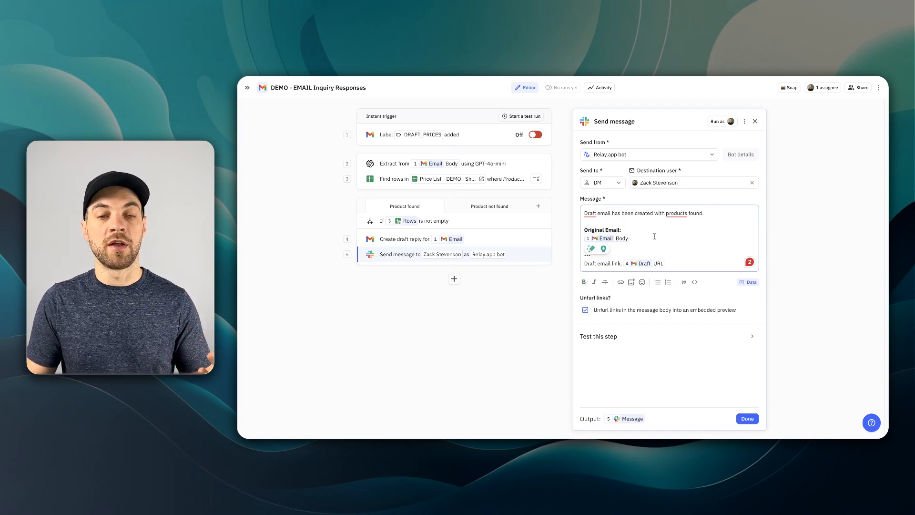
left_click(610, 263)
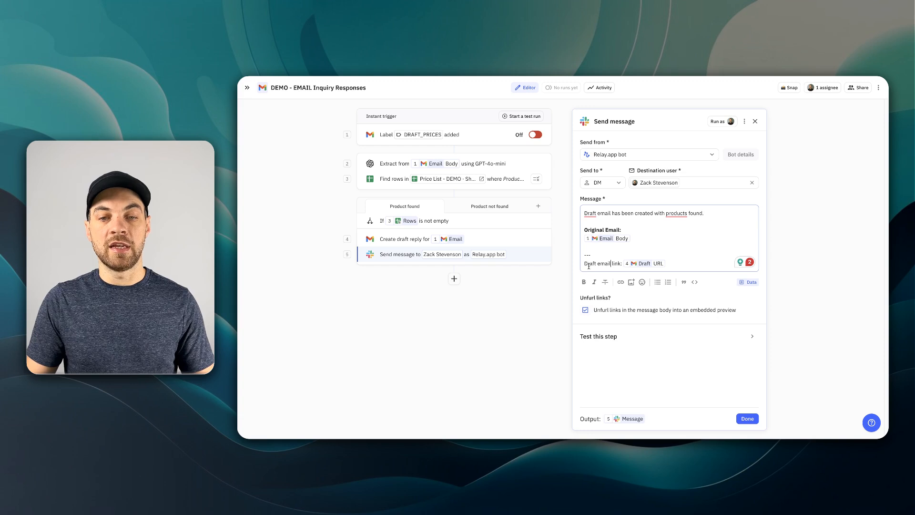
left_click_drag(585, 265, 619, 264)
- Add a "Price List:" line below the draft email link in the Slack message
left_click(686, 263)
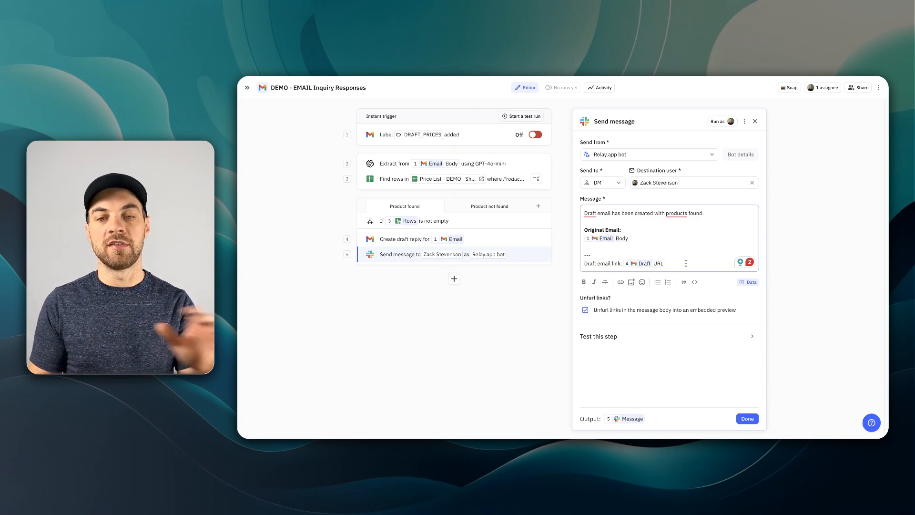
key("Return")
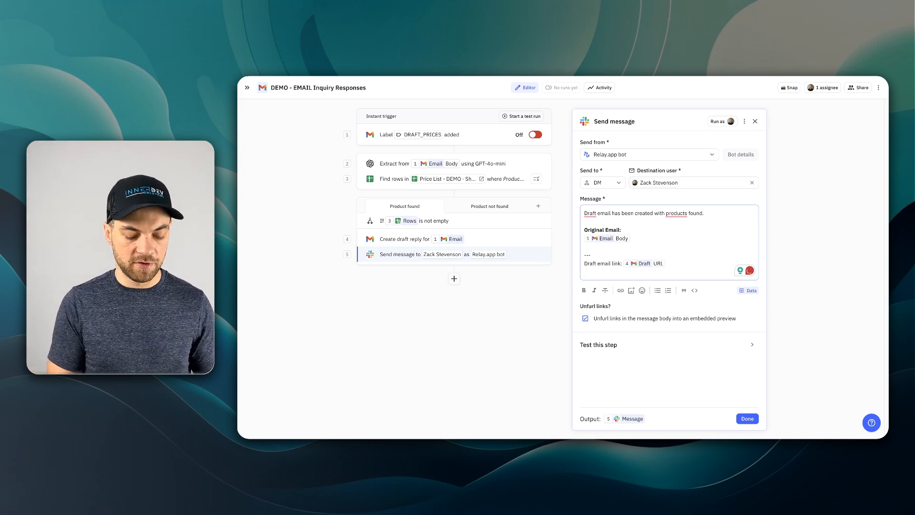
type("Price List")
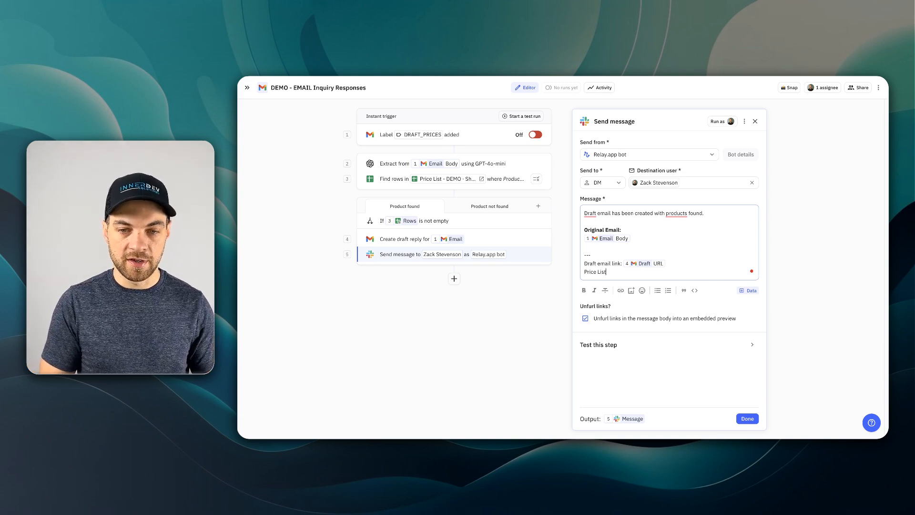
type(": @")
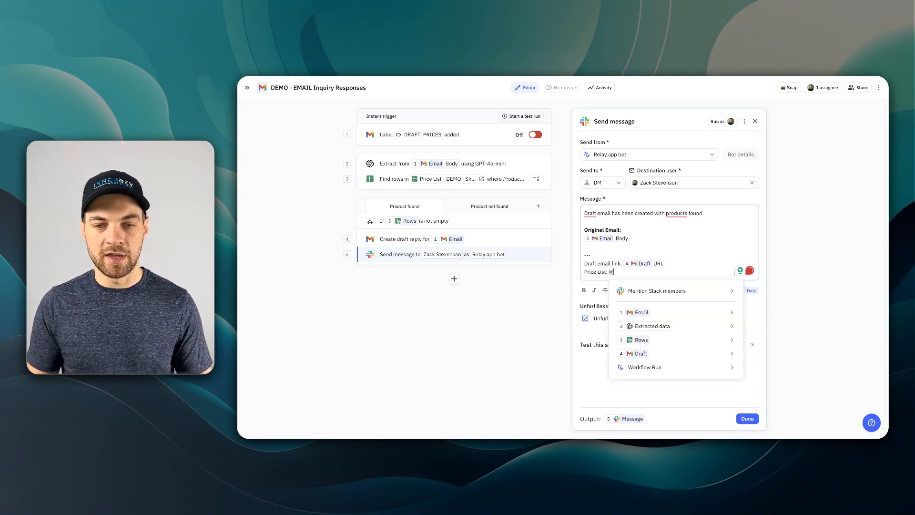
key("BackSpace")
- Copy the link of the Price List - DEMO spreadsheet in Google Sheets, paste it after "Price List:" and turn off link unfurling
key("ctrl+Tab")
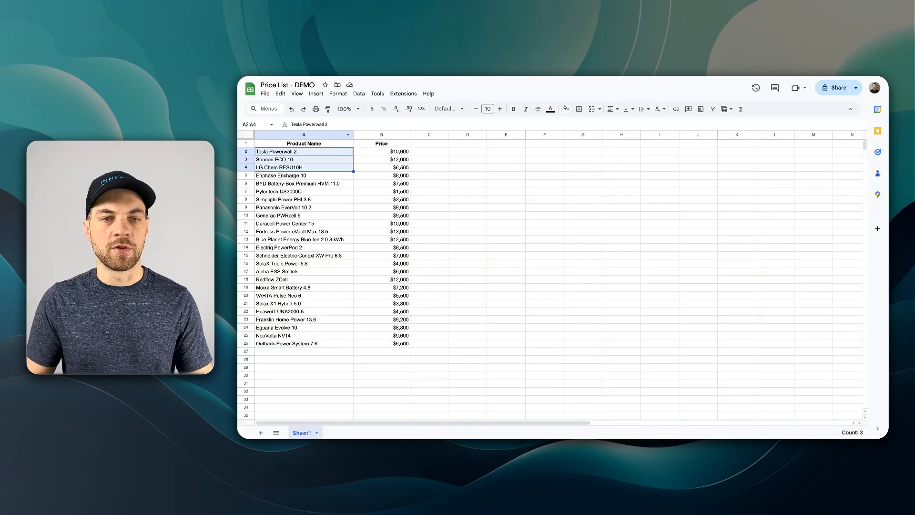
right_click(438, 70)
left_click(454, 110)
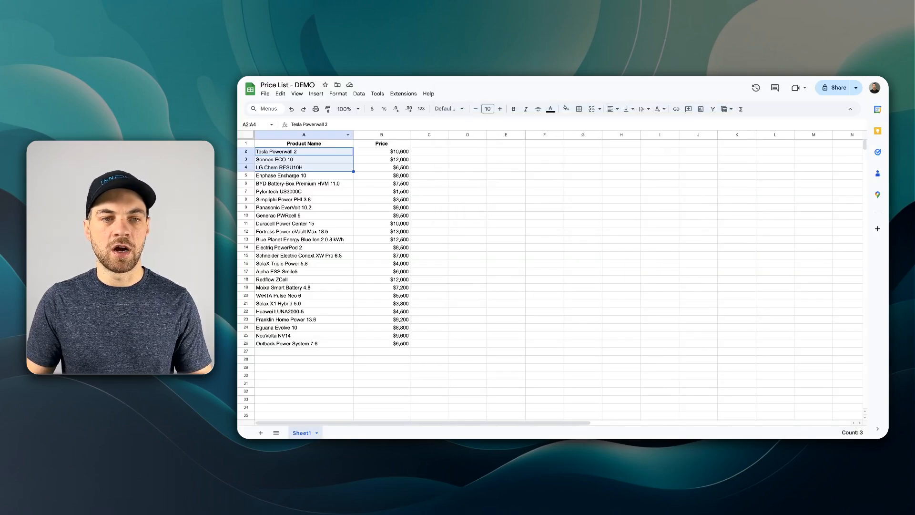
key("ctrl+shift+Tab")
key("ctrl+v")
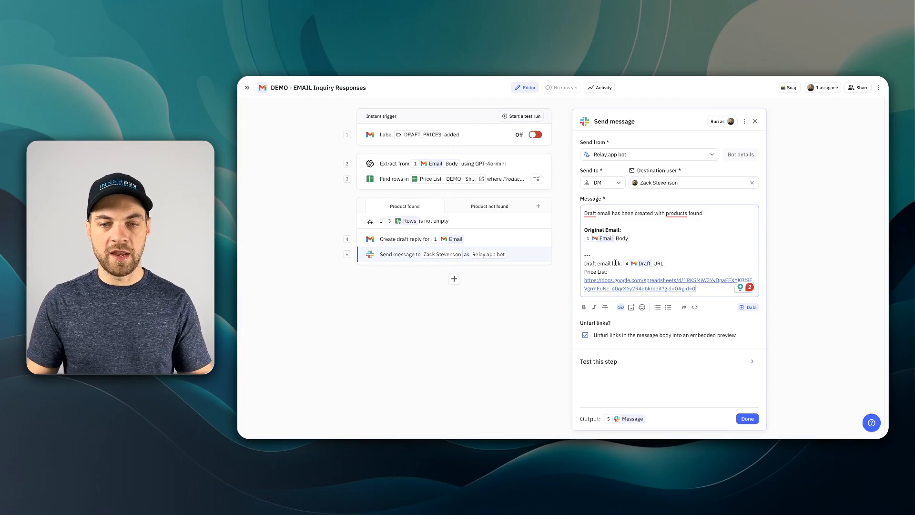
left_click(545, 283)
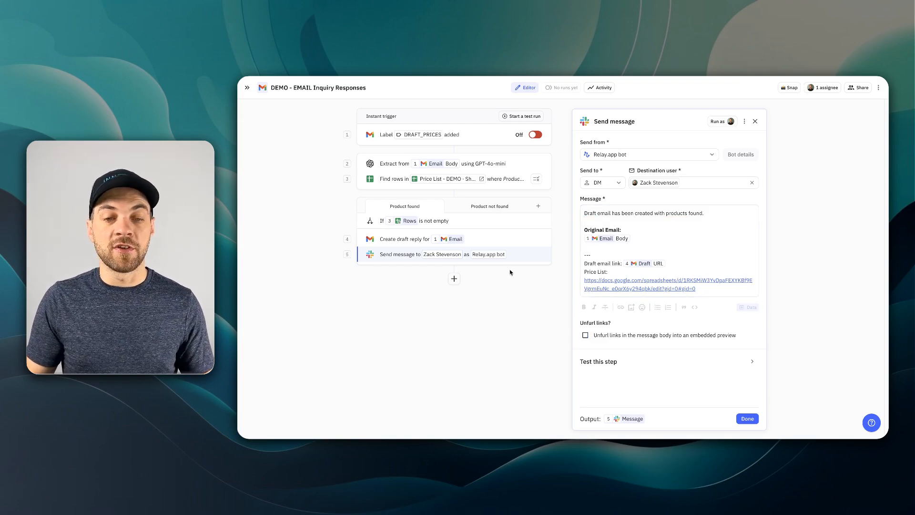
- Duplicate the Slack message step and move the copy into the Product not found path
left_click(548, 256)
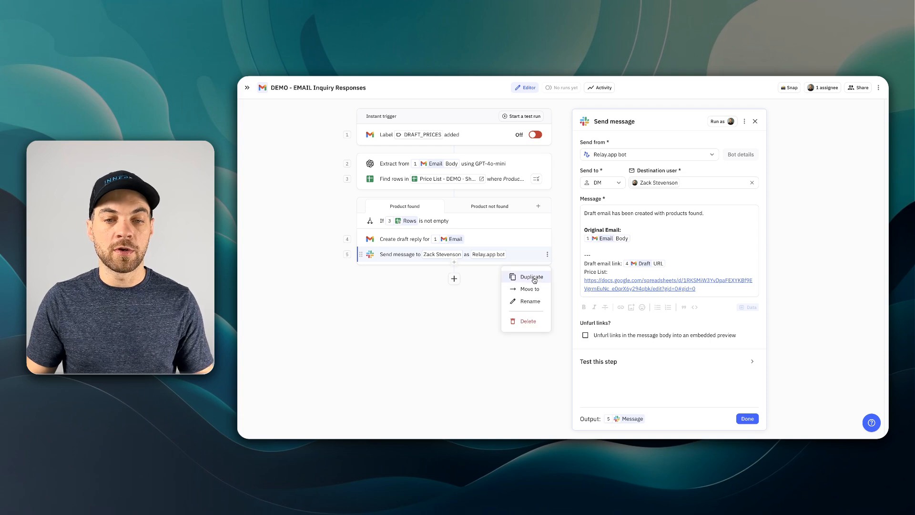
left_click(533, 276)
left_click_drag(363, 270, 478, 210)
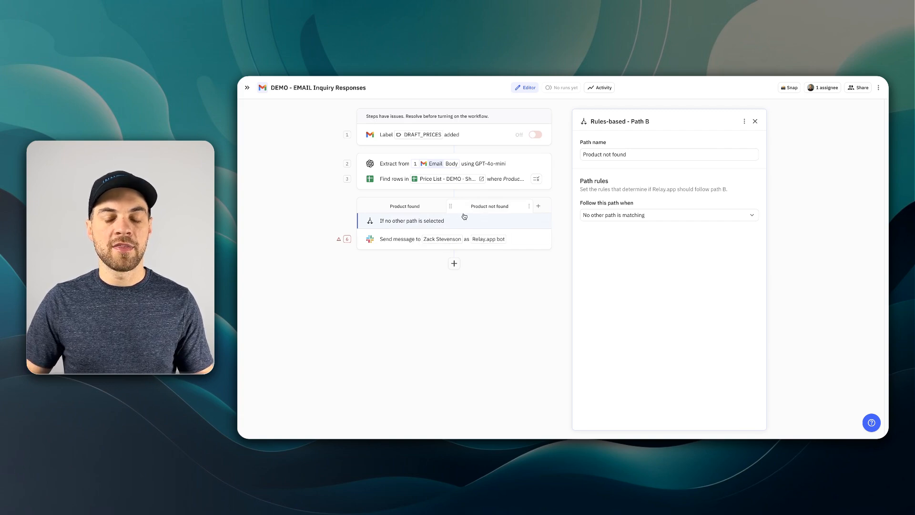
- Duplicate the draft reply step and move the copy into the Product not found path, above the Slack message
left_click(455, 232)
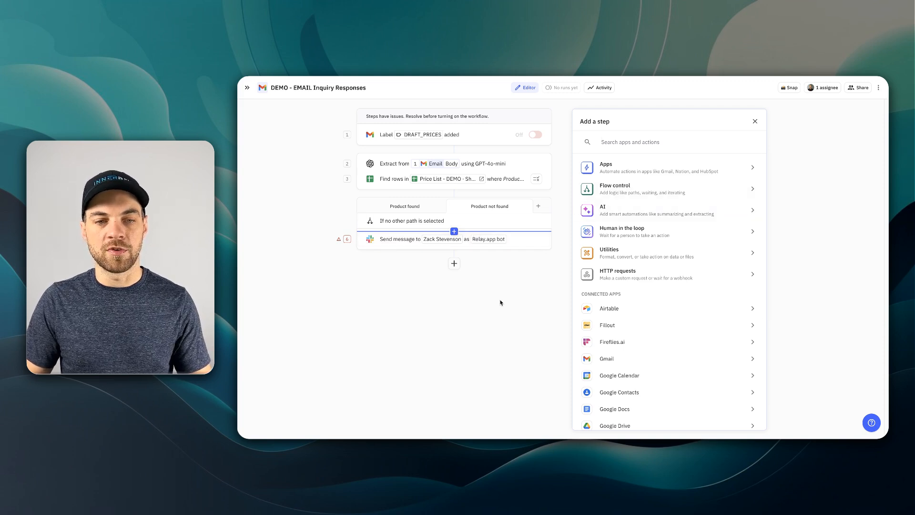
left_click(403, 207)
left_click(409, 243)
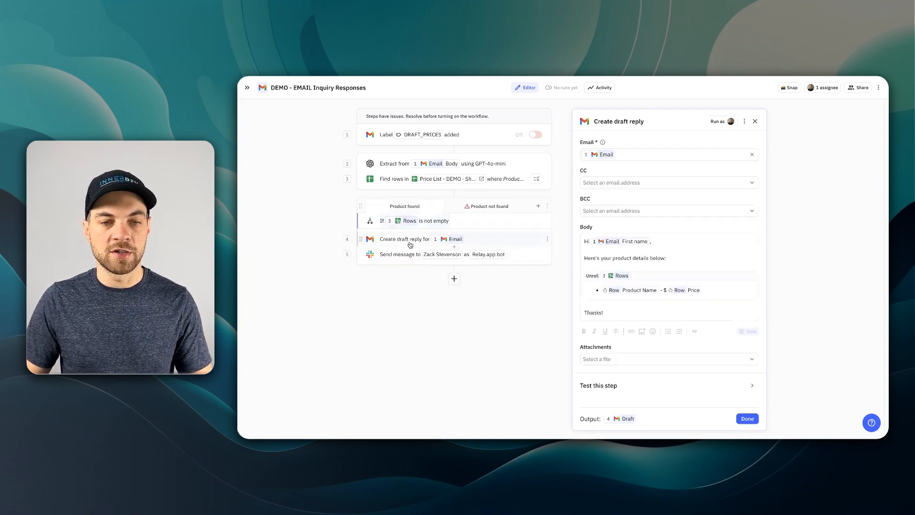
left_click(547, 239)
left_click(531, 262)
left_click_drag(360, 254, 377, 236)
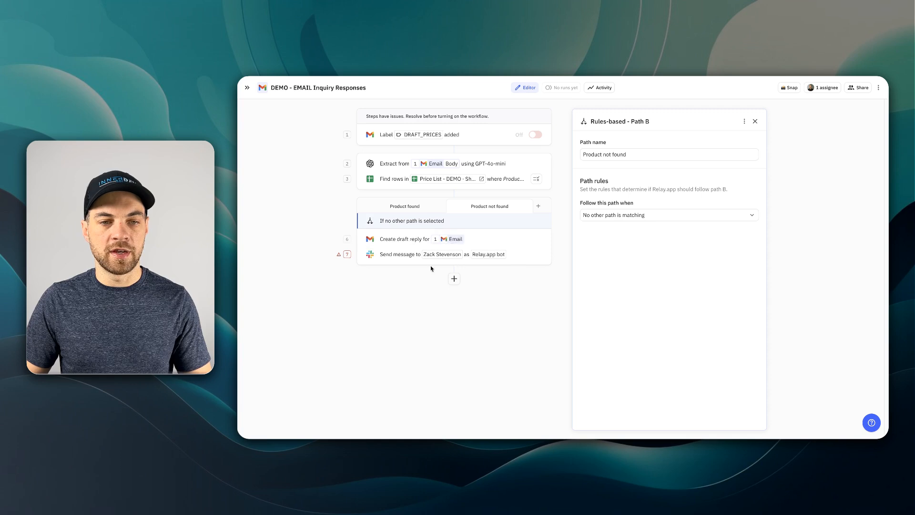
- Remove the product details sentence and the unrolled Rows list from the copied draft reply's body, keeping the greeting and "Thanks!"
left_click(404, 242)
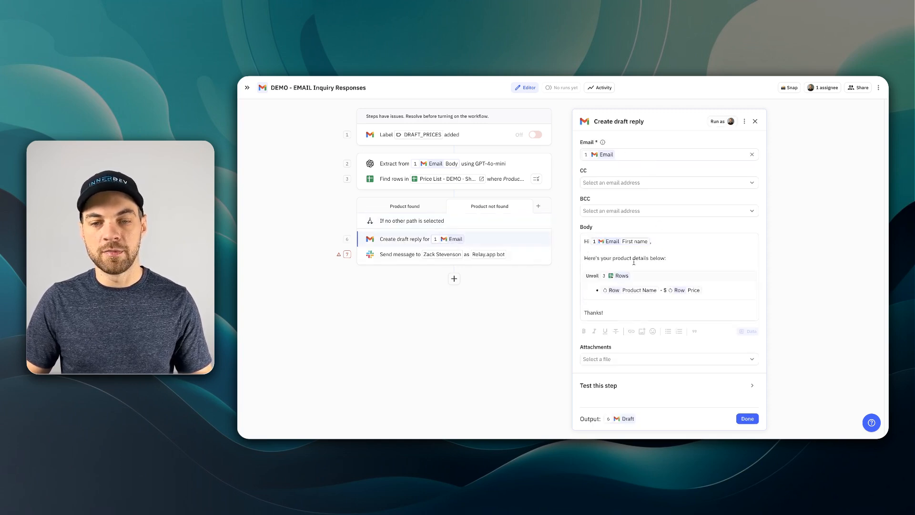
left_click(630, 309)
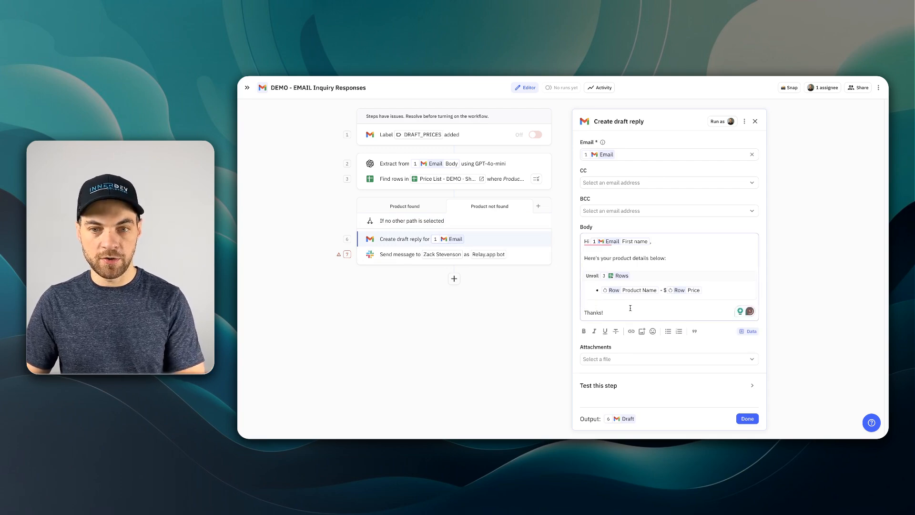
key("BackSpace")
key("BackSpace")
key("BackSpace")
key("BackSpace")
key("BackSpace")
key("BackSpace")
key("BackSpace")
key("BackSpace")
key("BackSpace")
left_click_drag(667, 259, 585, 258)
key("BackSpace")
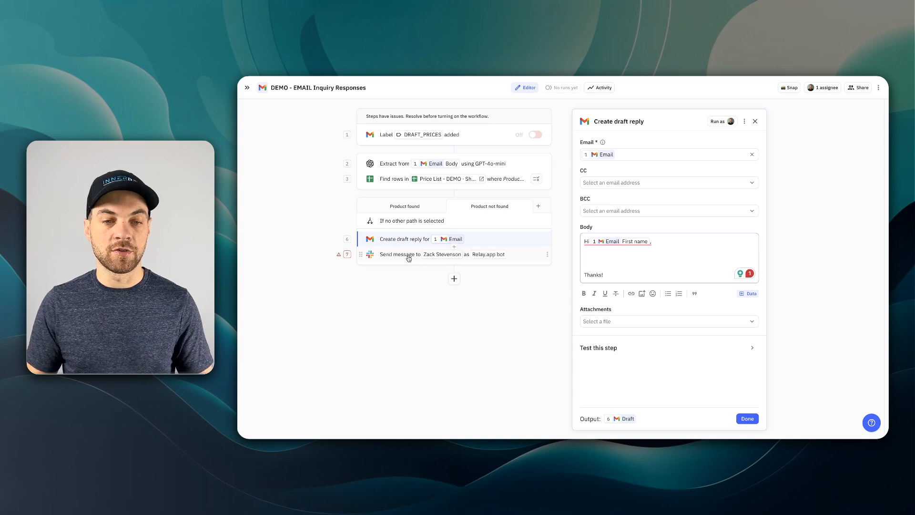
- In the Product not found path's Slack message, replace the draft email link variable with the URL of the step 6 Draft
left_click(392, 255)
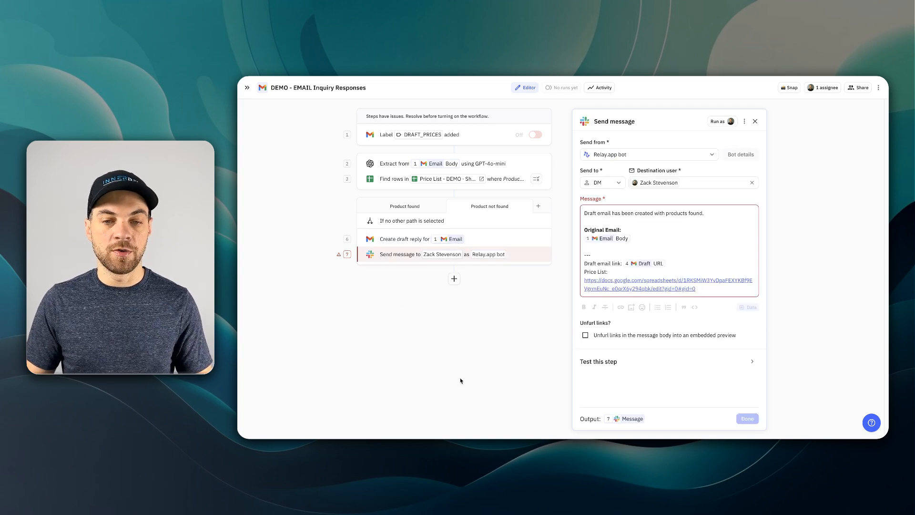
left_click(680, 267)
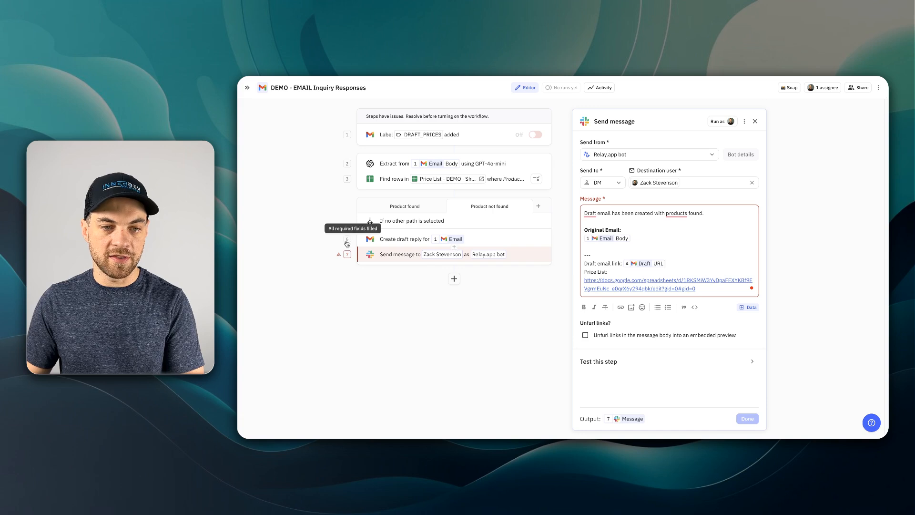
left_click(679, 265)
key("BackSpace")
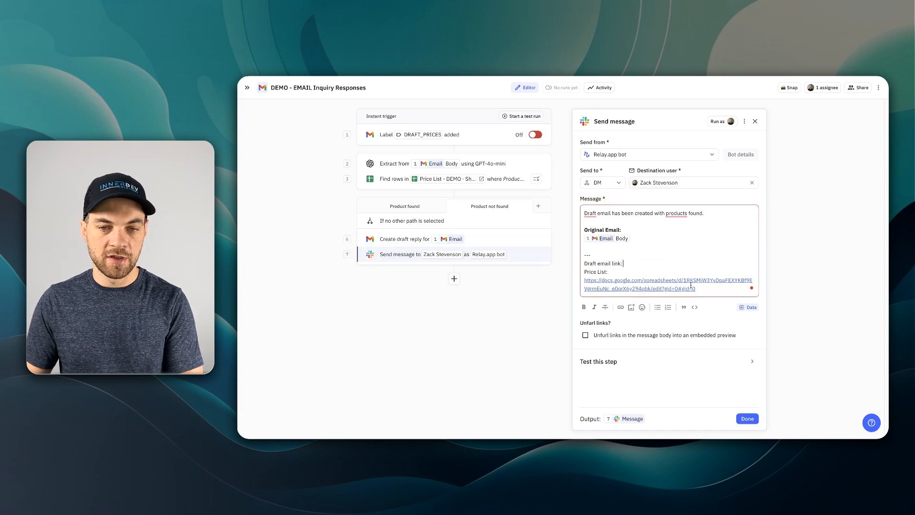
type("@")
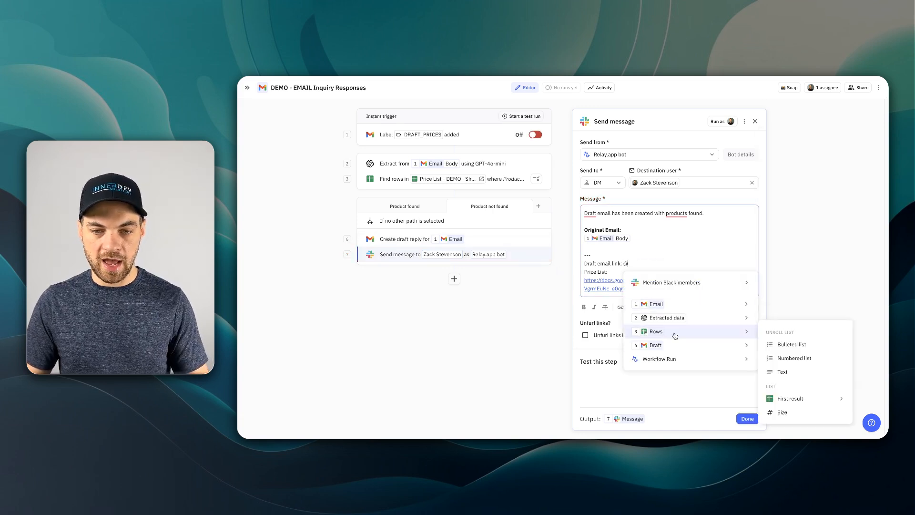
mouse_move(675, 344)
left_click(784, 387)
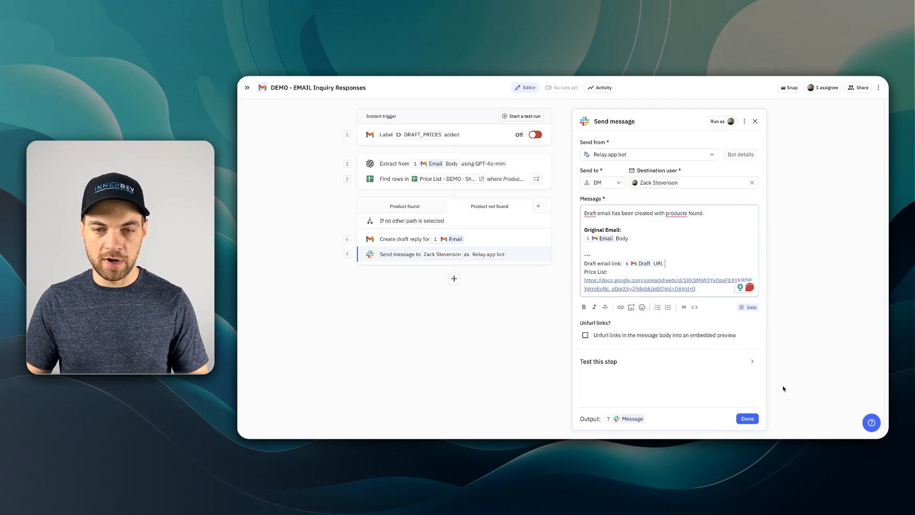
- Replace the Slack message's opening sentence with "Draft created. Products not found. - Need more info!" and finish editing the message step
left_click(634, 239)
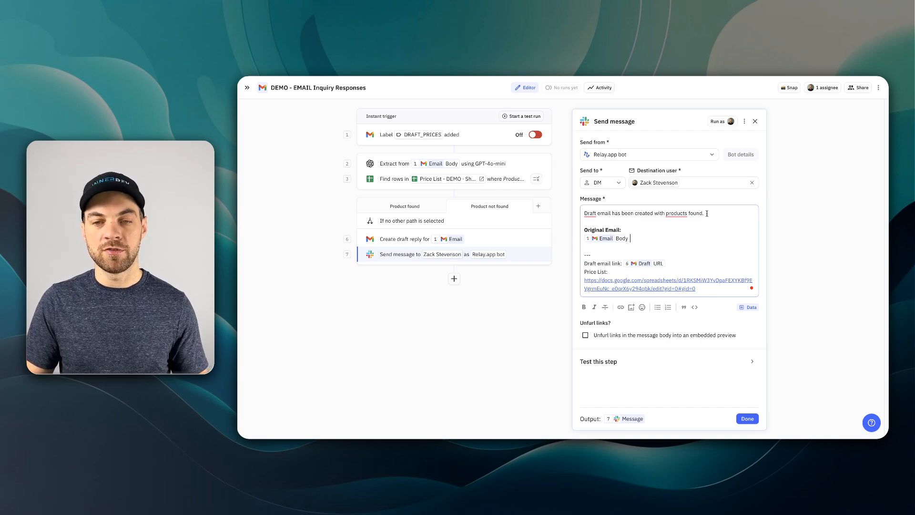
left_click_drag(707, 213, 584, 213)
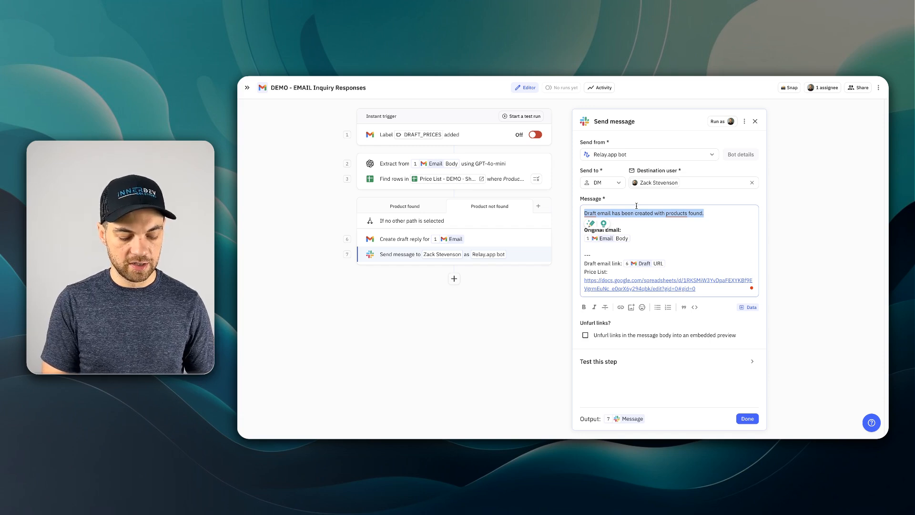
type("Draft")
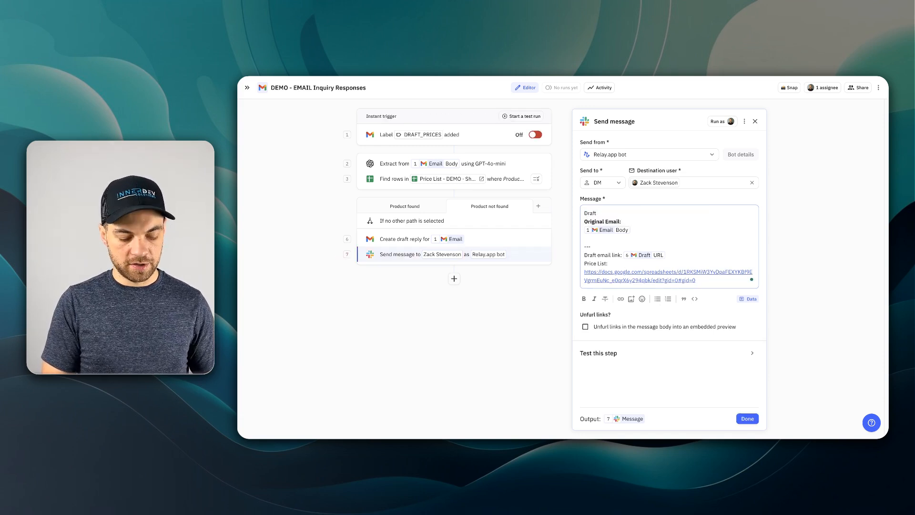
type(" created. Product")
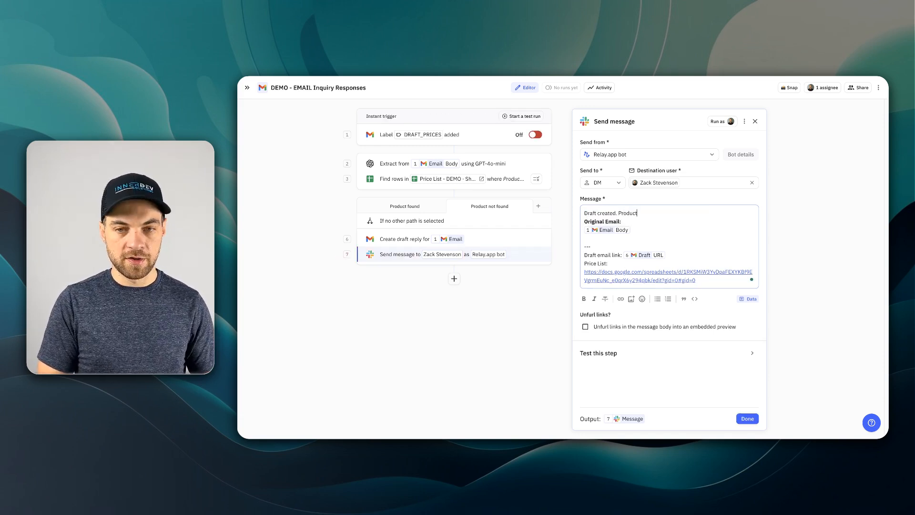
type("s not found. - Need more info")
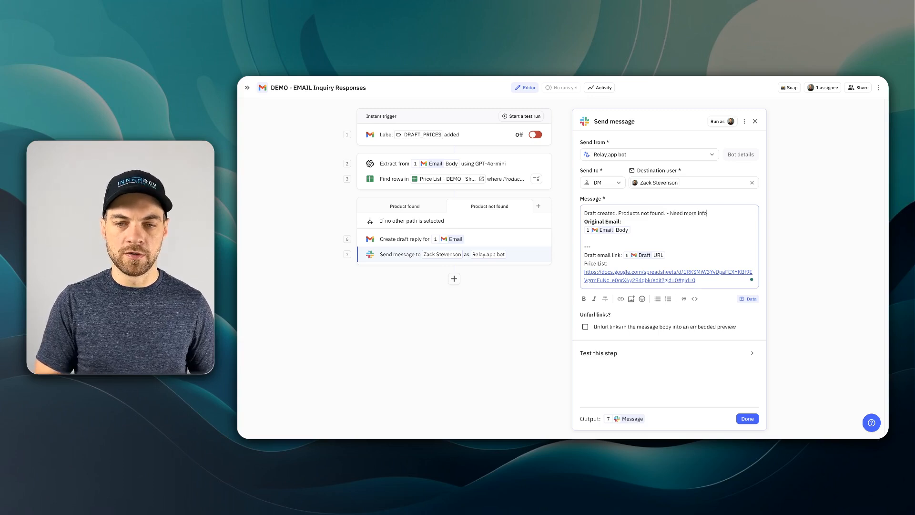
left_click(748, 418)
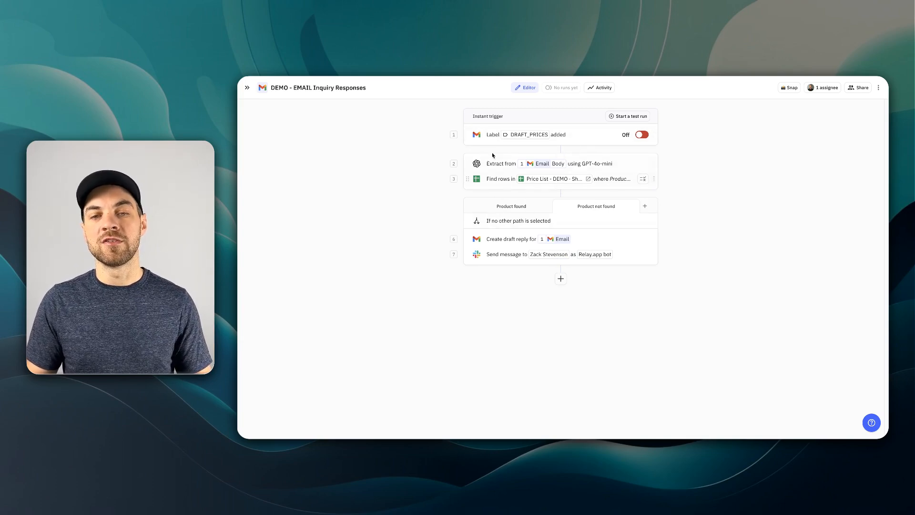
- Review the Product found path, the Battery Price Inquiry email in Gmail and the product names in the Price List - DEMO spreadsheet
left_click(522, 209)
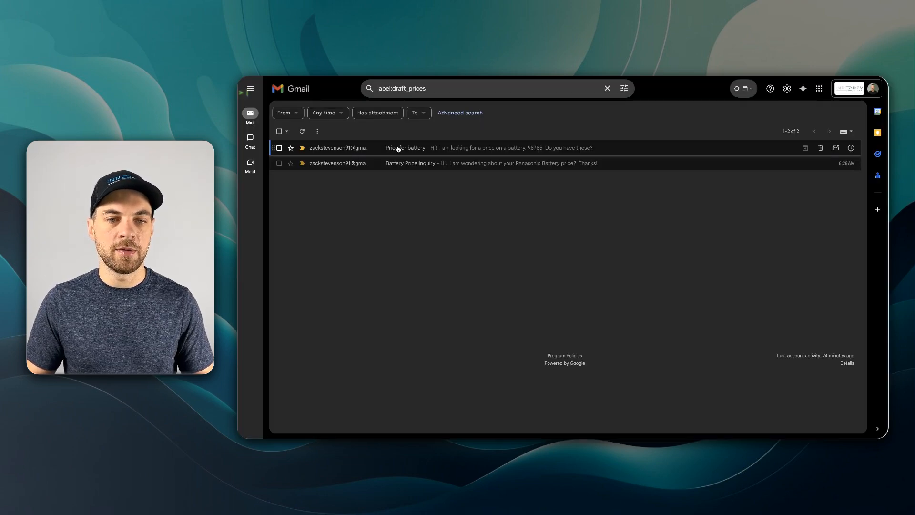
left_click(393, 165)
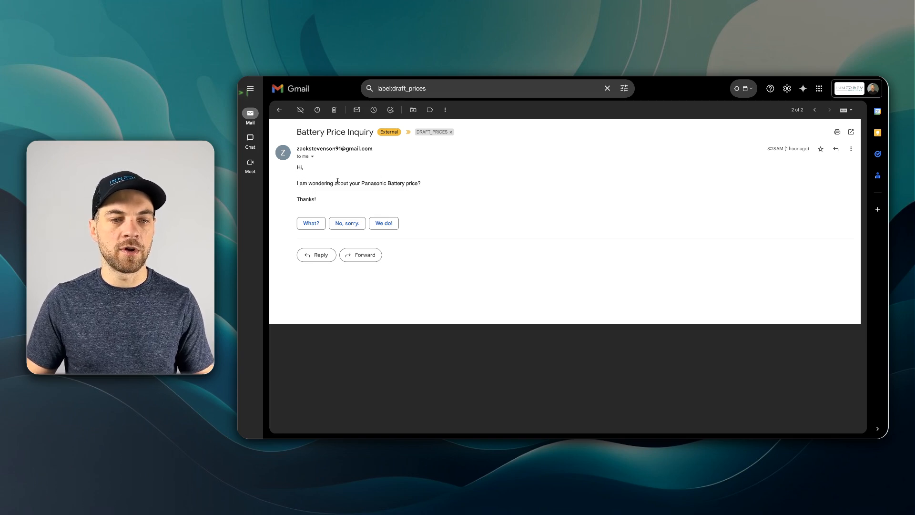
left_click_drag(362, 184, 422, 185)
left_click(439, 188)
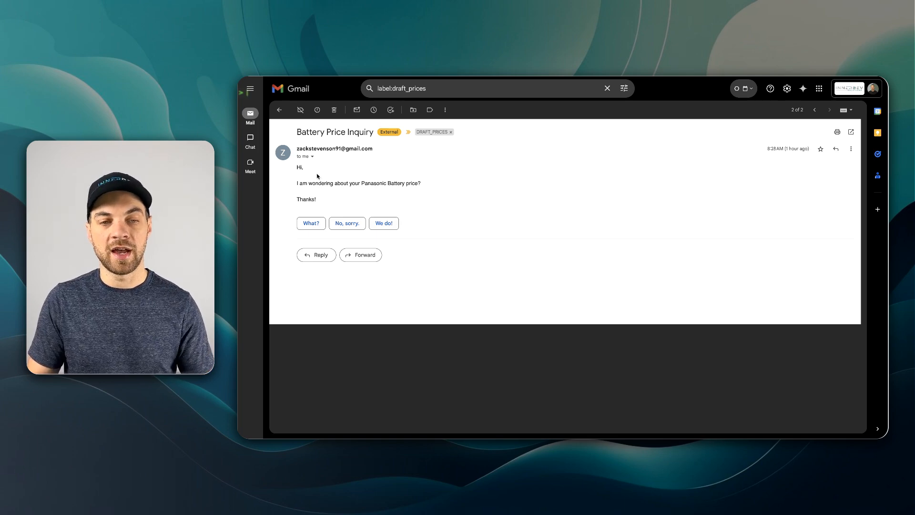
double_click(373, 183)
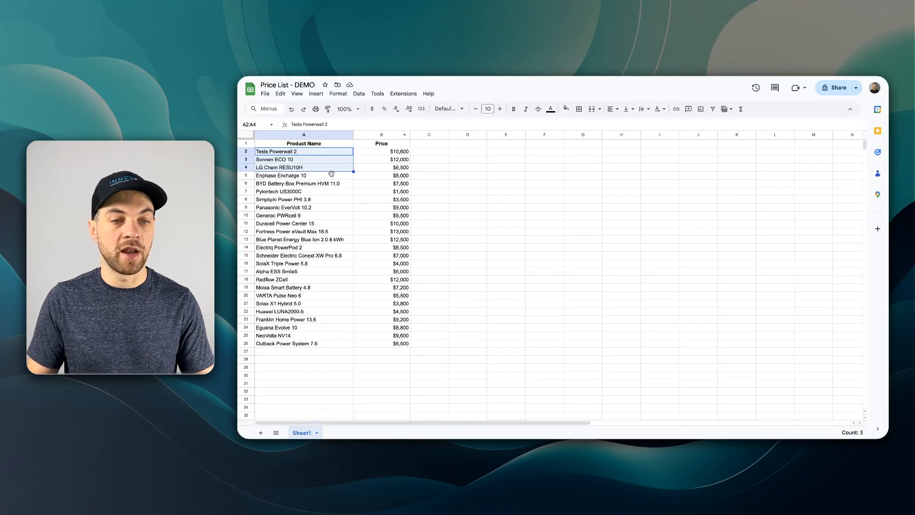
left_click(286, 191)
left_click_drag(286, 160, 286, 282)
left_click(275, 210)
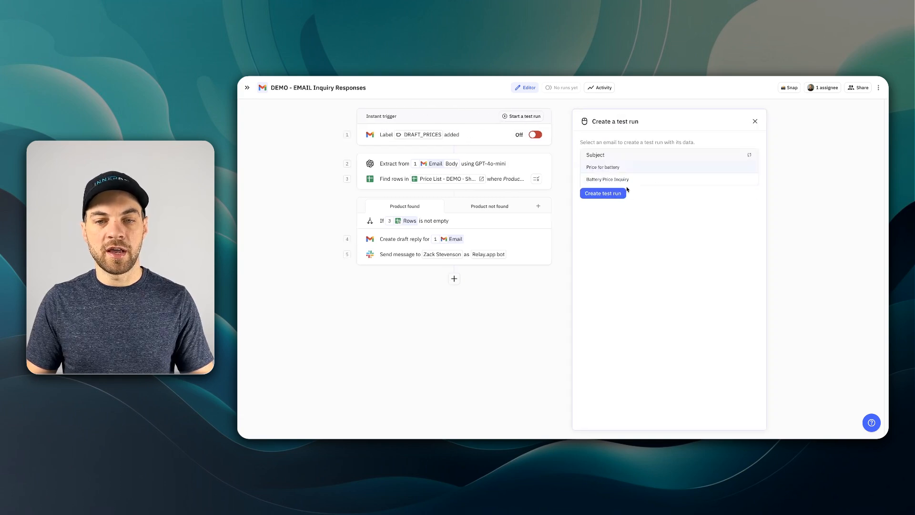
- Create and run a workflow test using the Battery Price Inquiry email
left_click(622, 185)
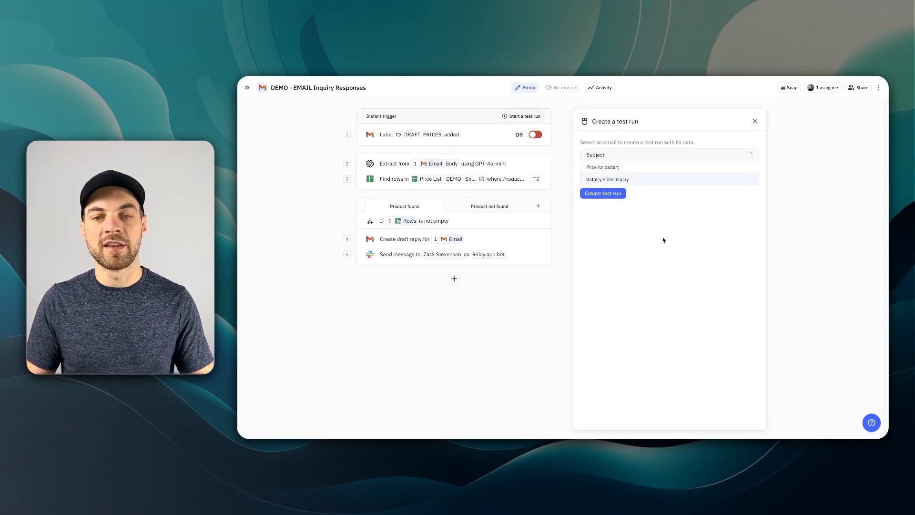
left_click(608, 196)
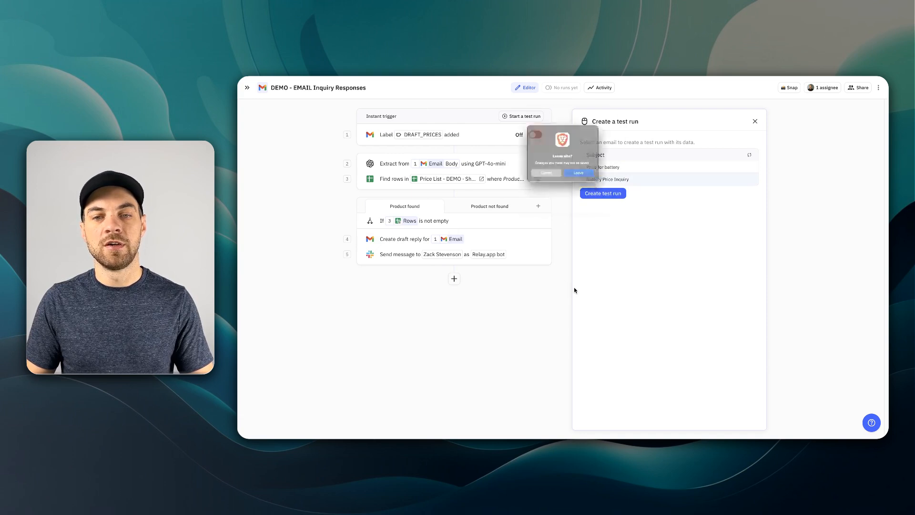
left_click(581, 183)
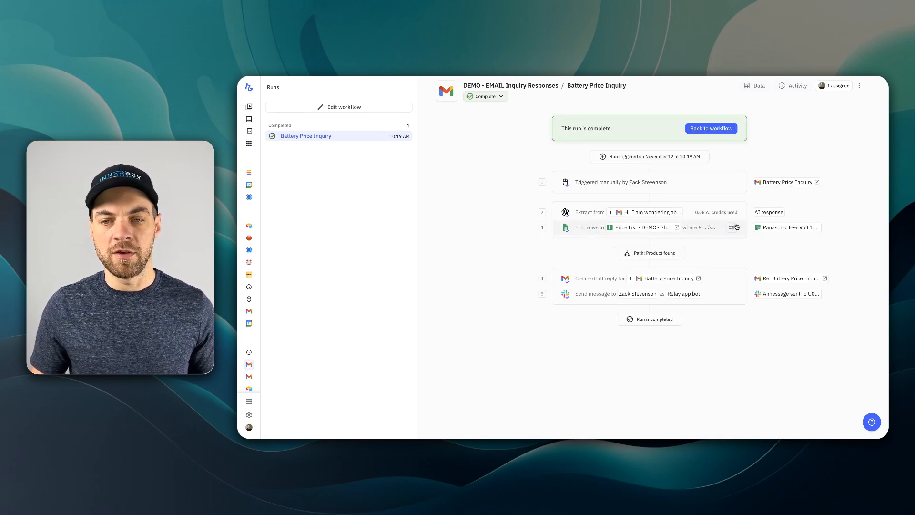
- Examine the test run's extracted fields, then its Slack notification and the reply draft created in Gmail
left_click(582, 213)
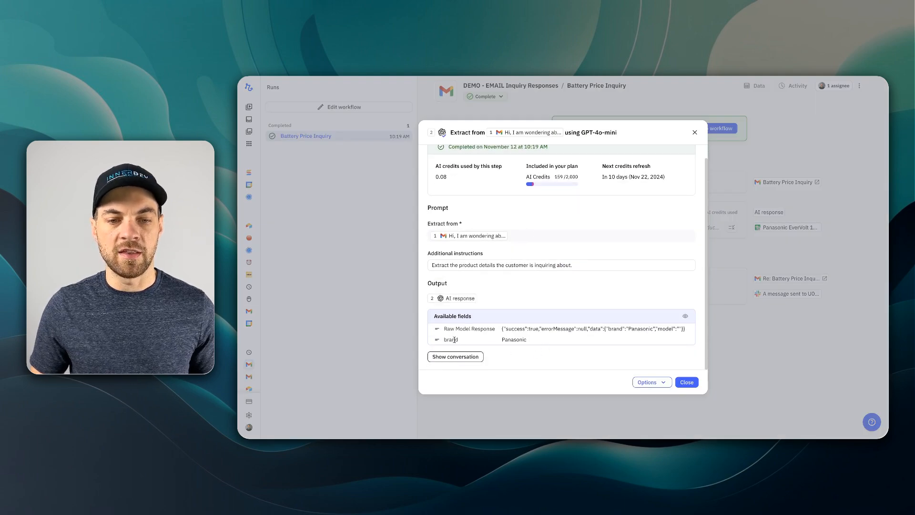
key("Escape")
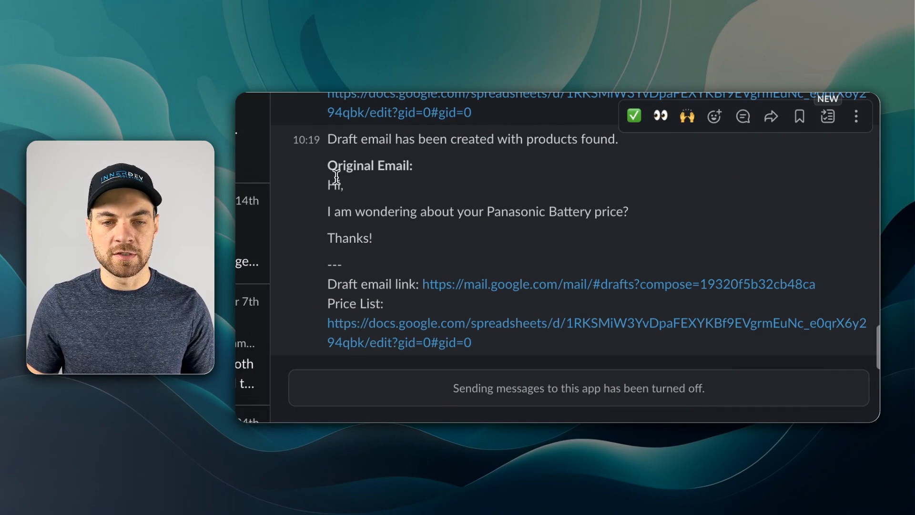
left_click_drag(328, 214, 496, 213)
left_click(542, 199)
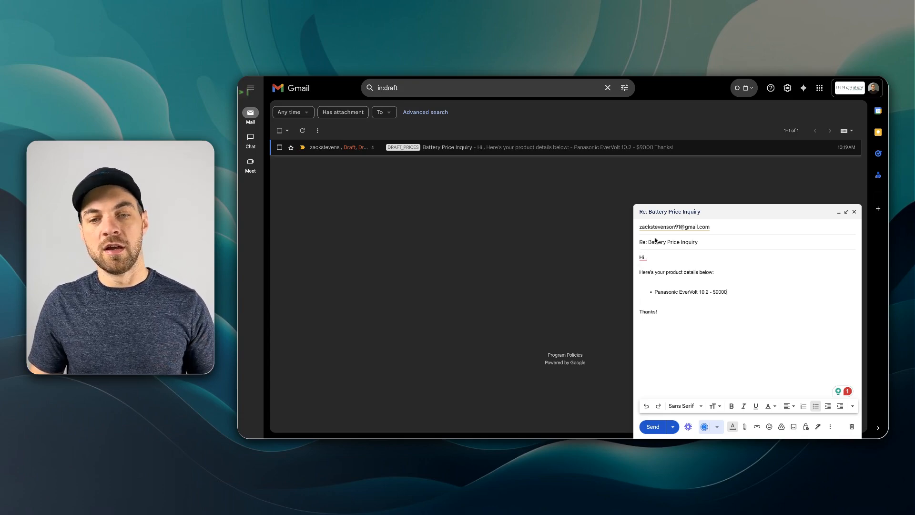
mouse_move(645, 258)
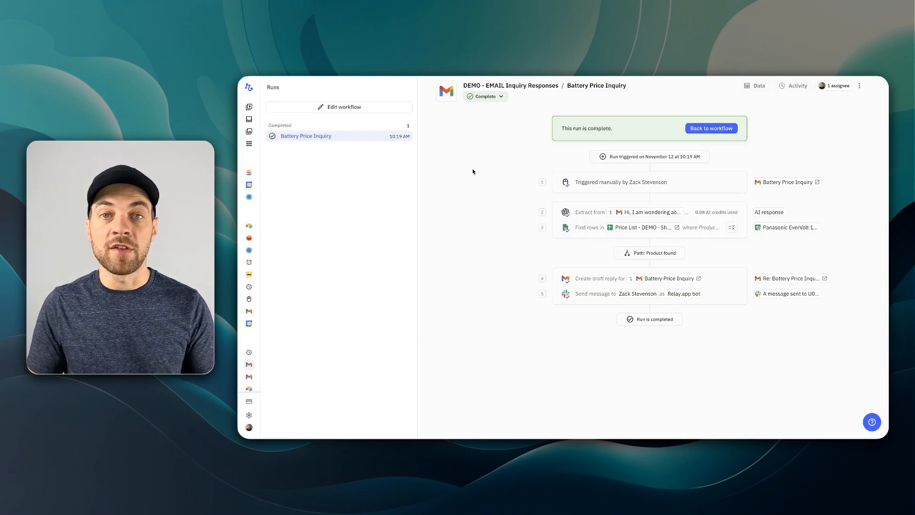
- Return to the workflow in Relay.app, then create and start a test run using the "Price for battery" email
left_click(711, 129)
left_click(631, 118)
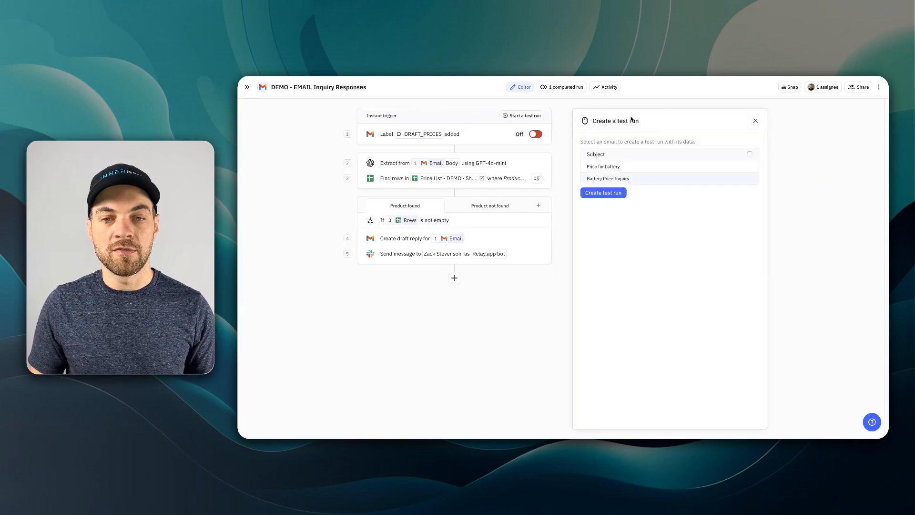
left_click(604, 167)
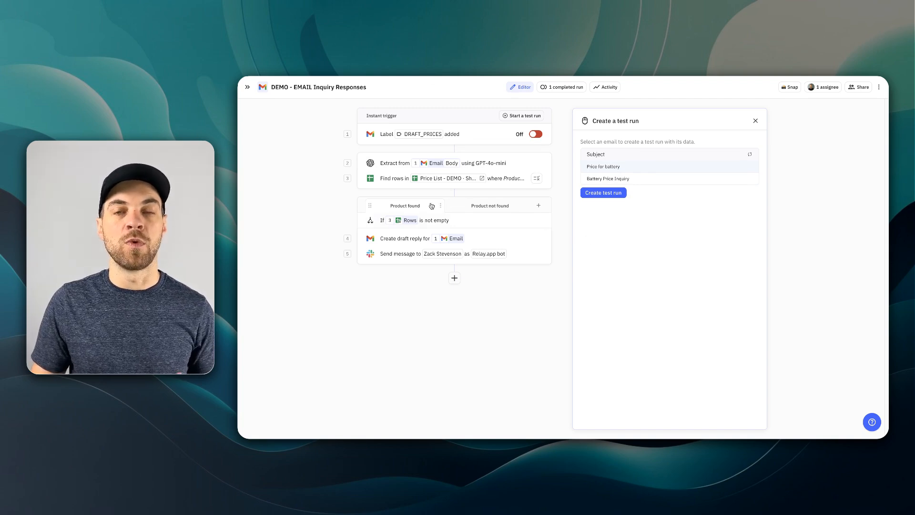
left_click(604, 192)
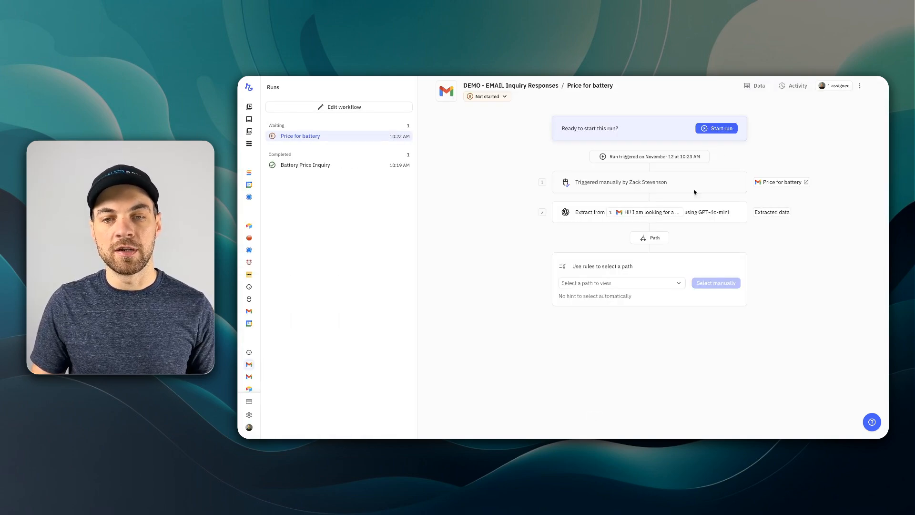
left_click(724, 128)
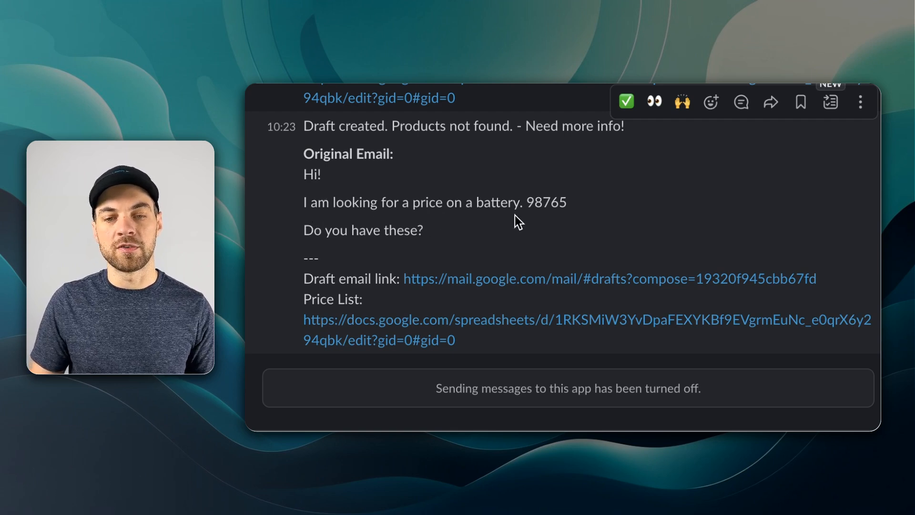
- Check the original inquiry in the new Slack notification and open its draft email link in Gmail
double_click(560, 206)
left_click(610, 188)
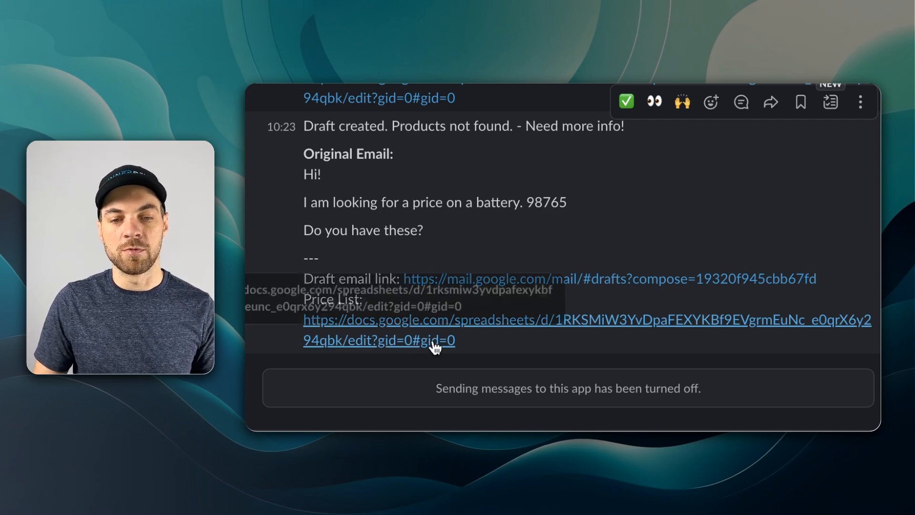
left_click(471, 288)
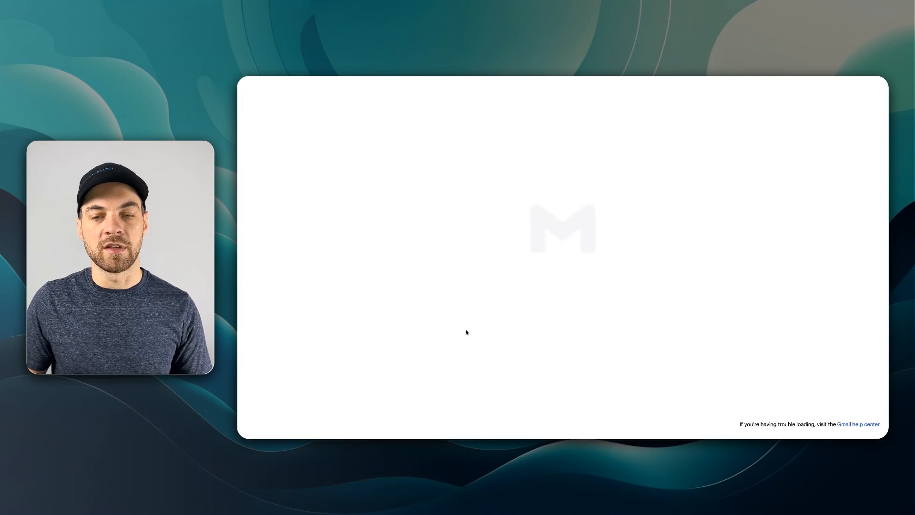